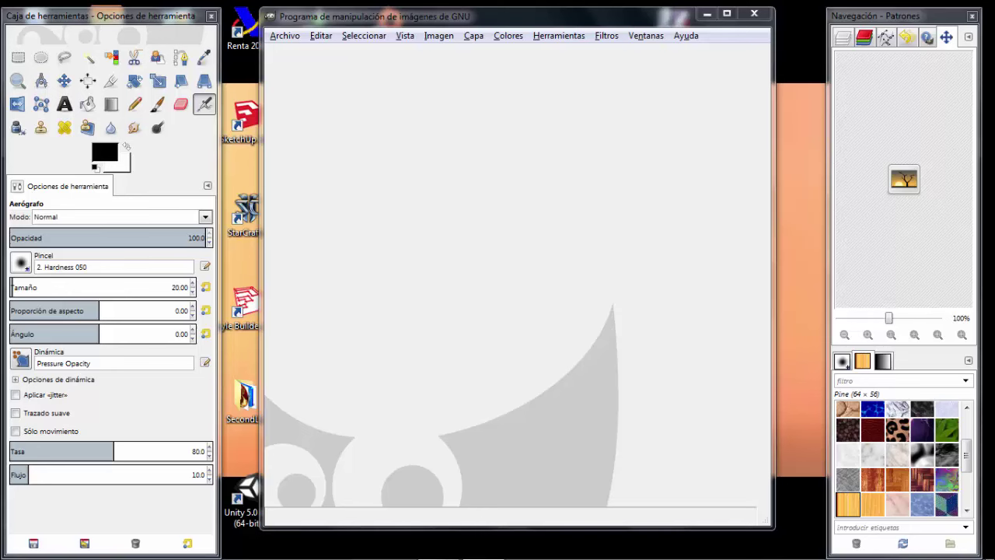
Nudge the toolbox window slightly to the right beside the empty image window.
drag(141, 17, 152, 17)
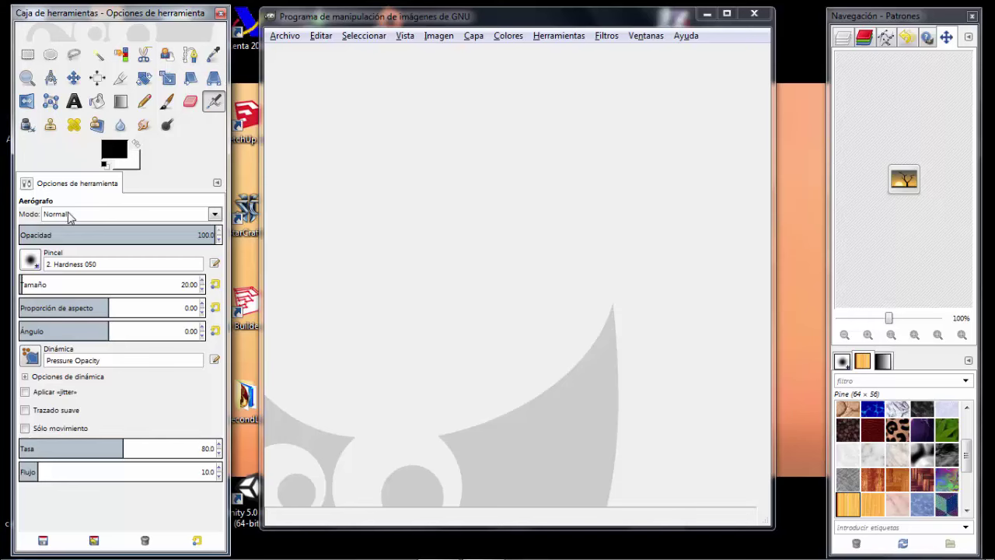
Try Ellipse Select, settle on the Free Select (lasso) tool, and show the Herramientas menu.
click(27, 54)
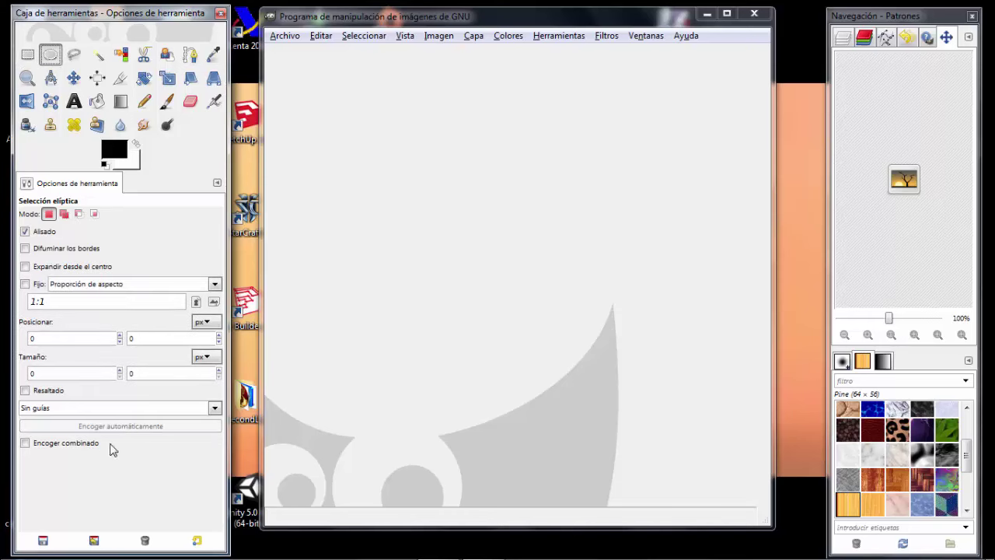
click(75, 56)
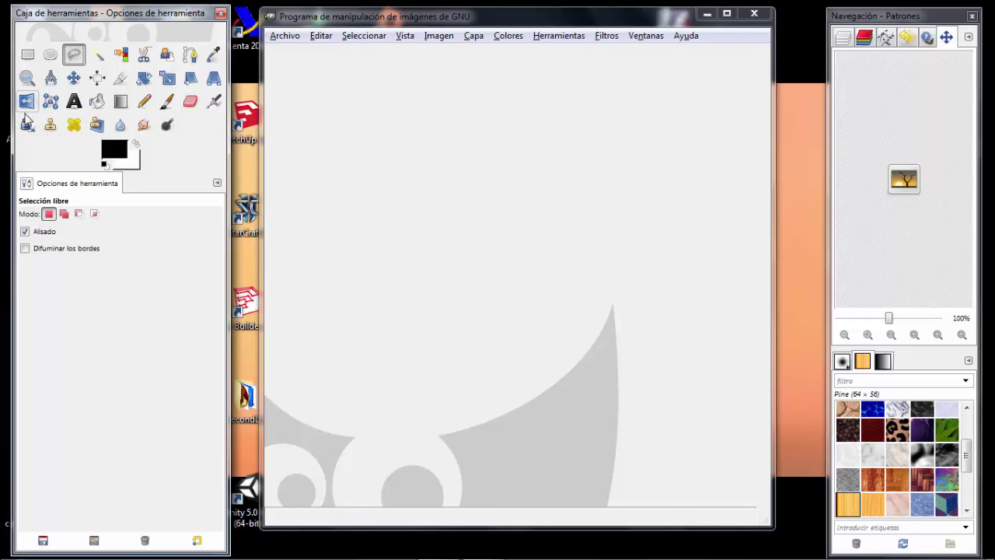
click(555, 36)
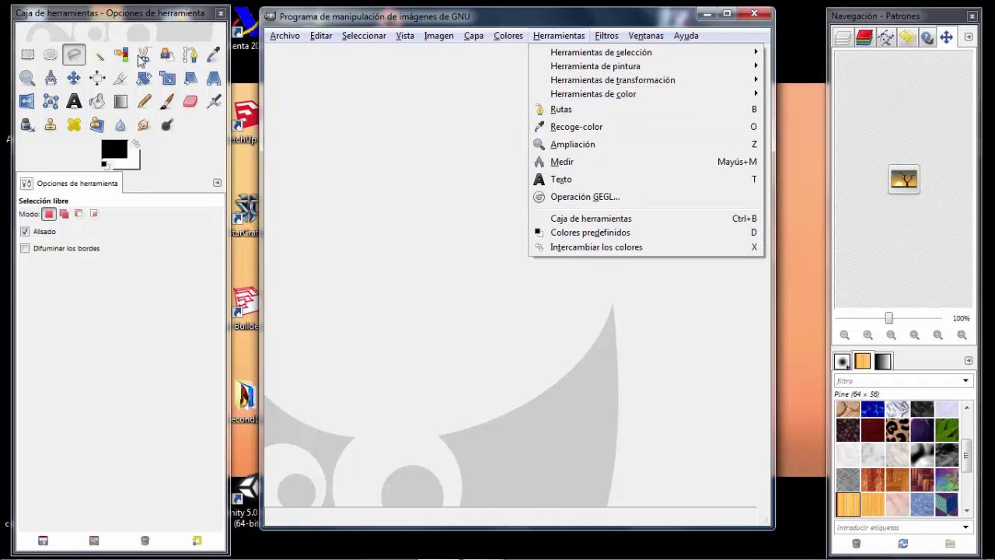
Close the tools menu, reposition the right-hand dock, and show its Capas tab instead of Navegación.
click(559, 38)
click(571, 36)
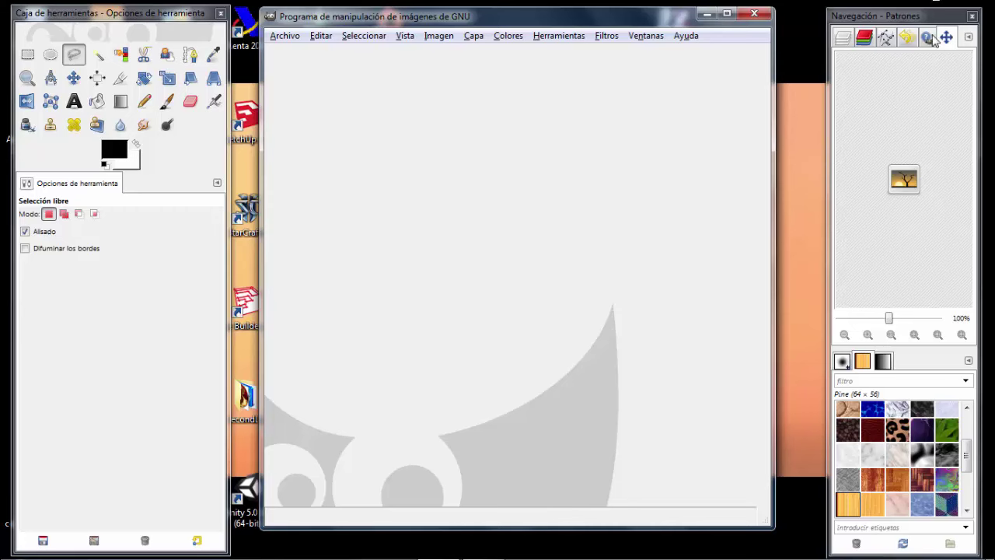
drag(914, 23, 868, 23)
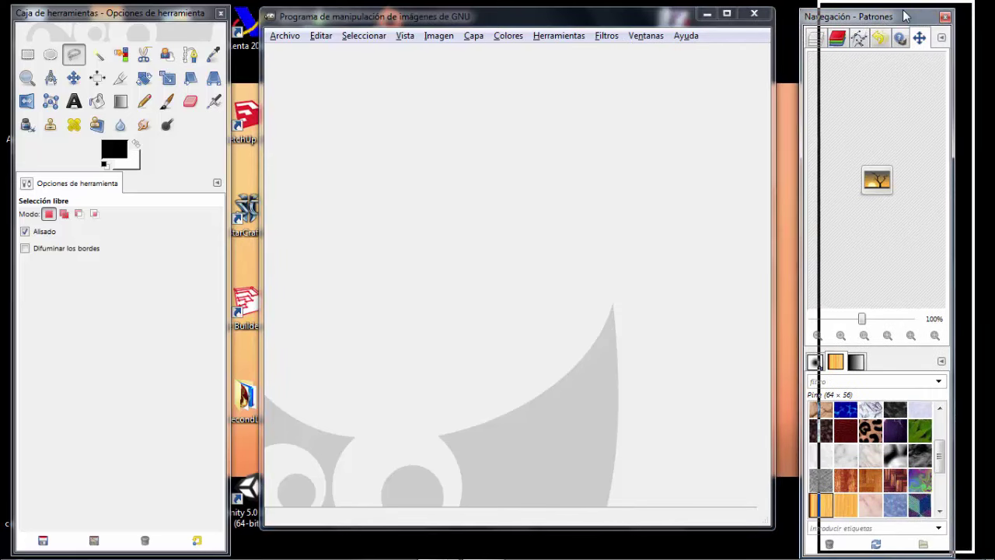
drag(868, 23, 907, 17)
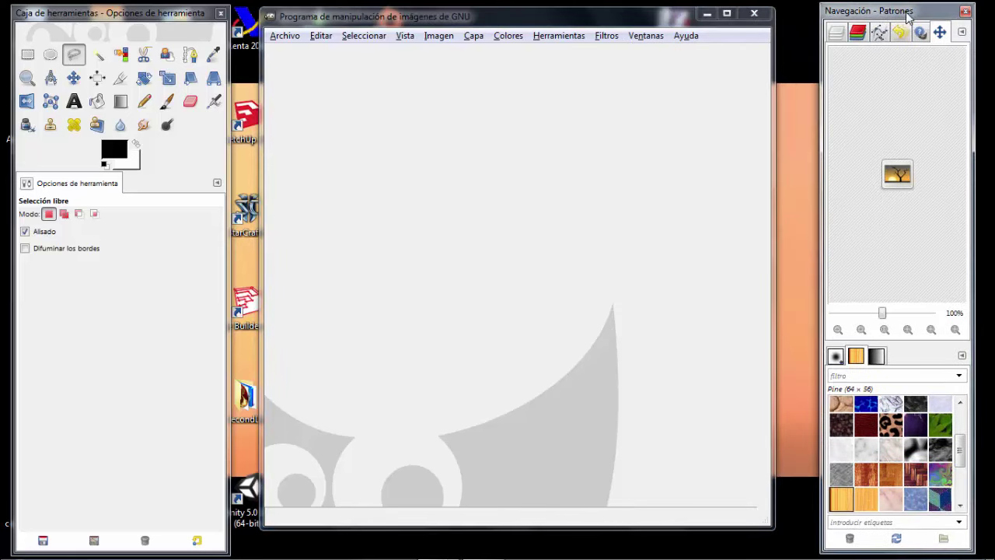
click(856, 36)
click(838, 35)
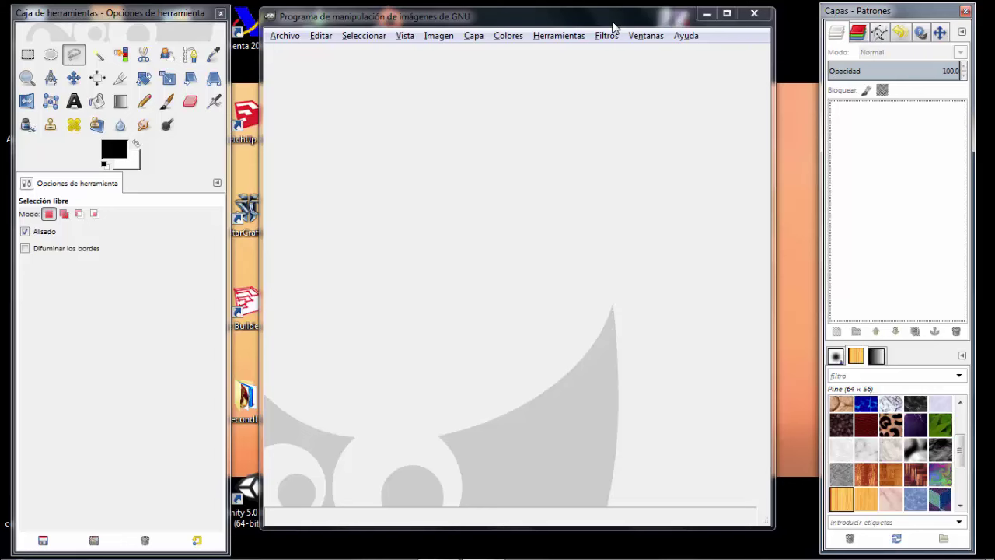
Shorten the toolbox to about half its height, keeping the image window beside it.
drag(612, 26, 478, 29)
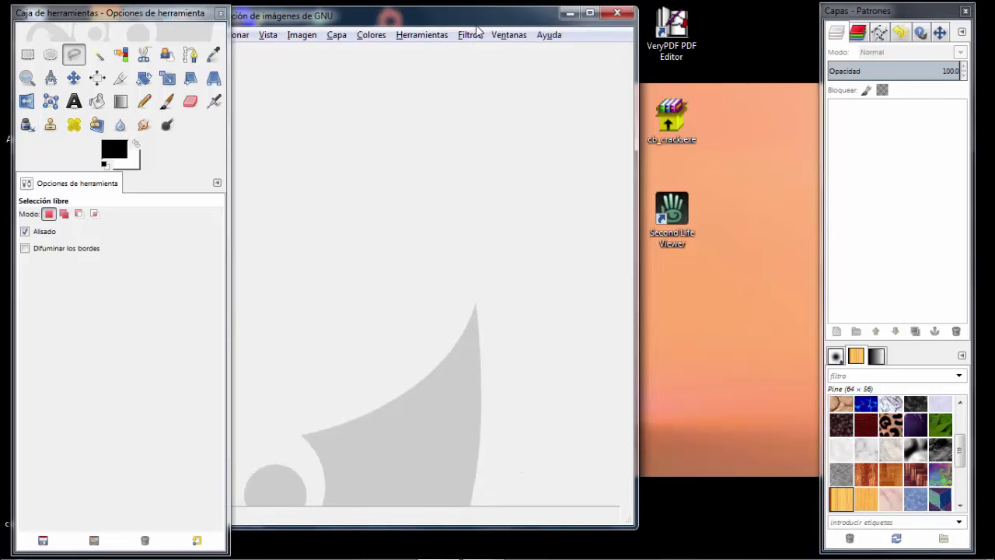
click(178, 16)
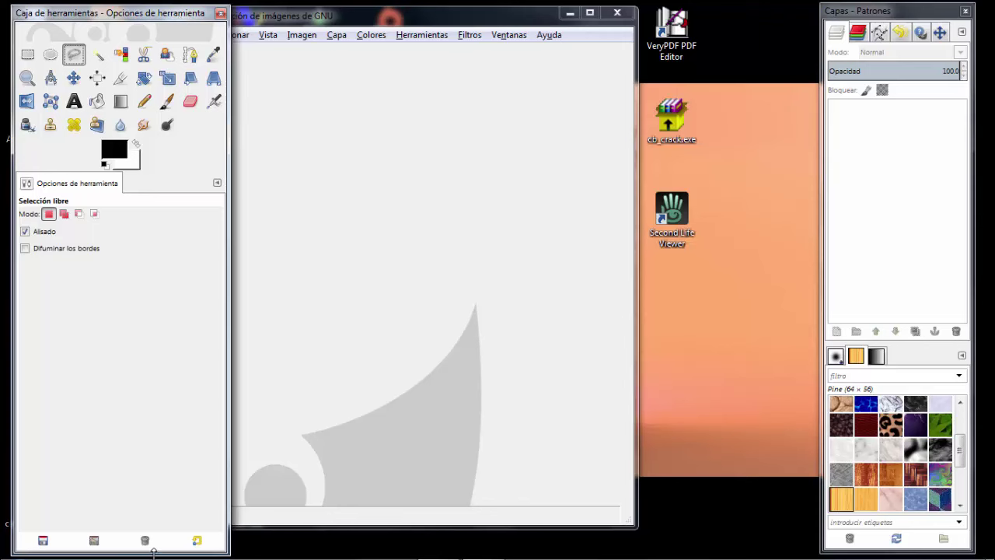
drag(153, 551, 129, 295)
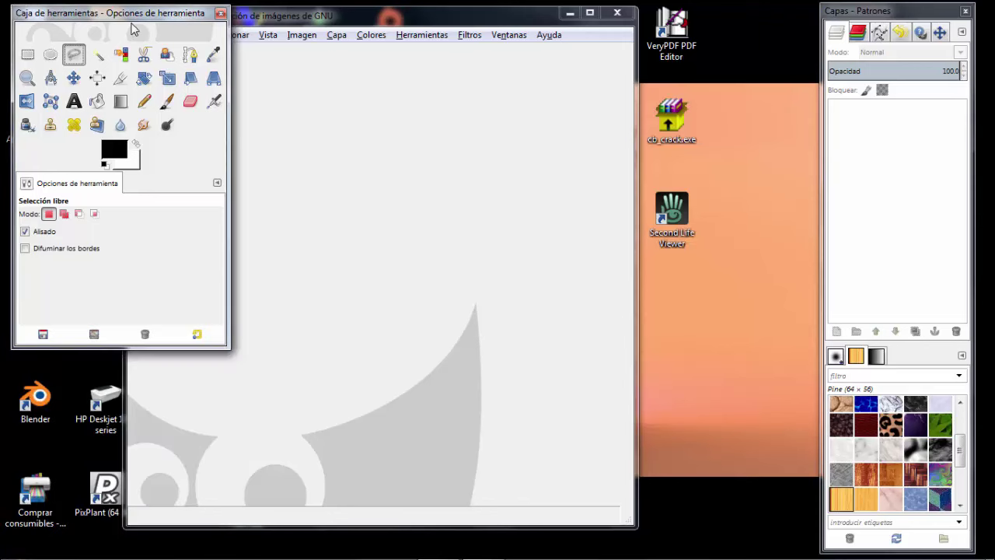
drag(349, 16, 486, 19)
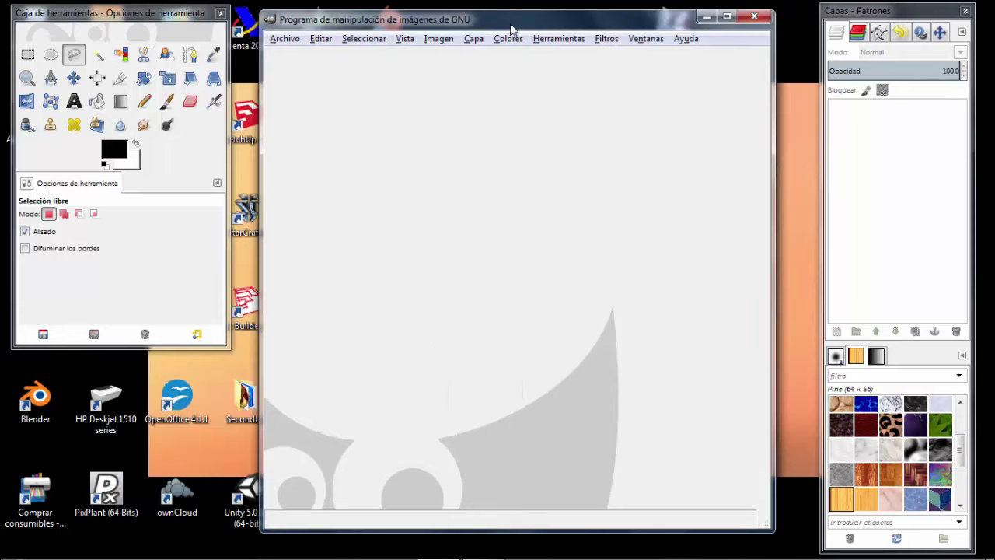
Open logo.png via Archivo > Abrir, shift its window left, and make the toolbox taller.
click(286, 39)
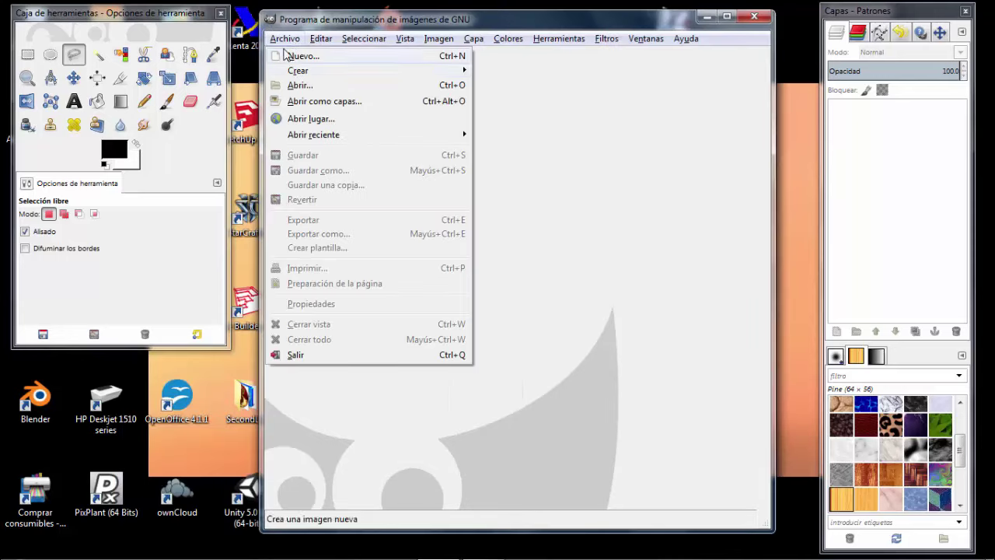
click(296, 85)
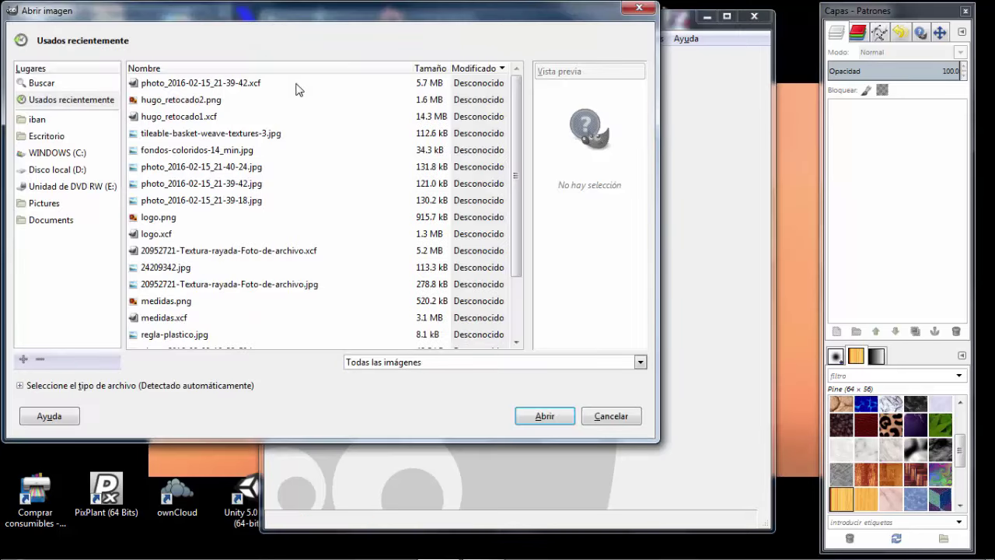
double_click(164, 221)
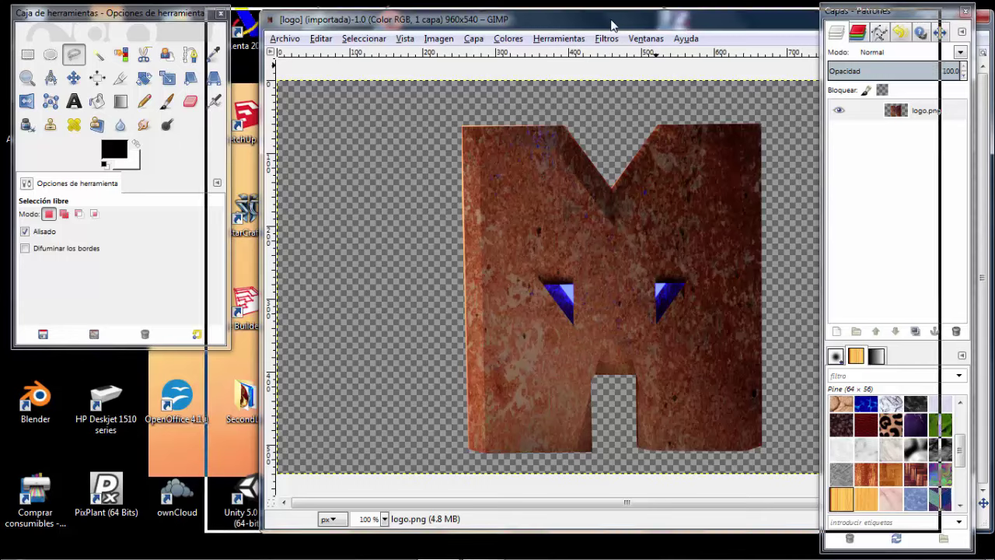
drag(612, 25, 545, 21)
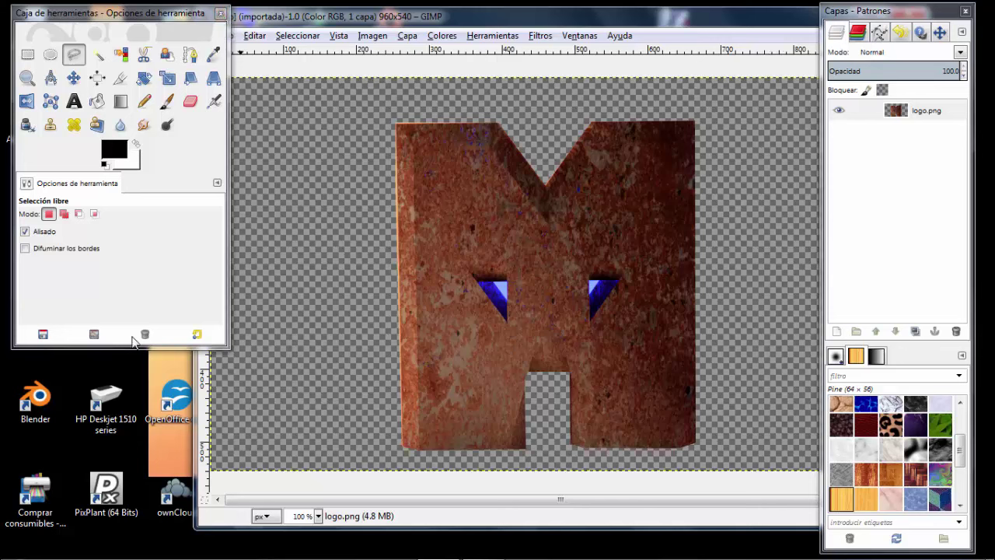
drag(121, 348, 80, 510)
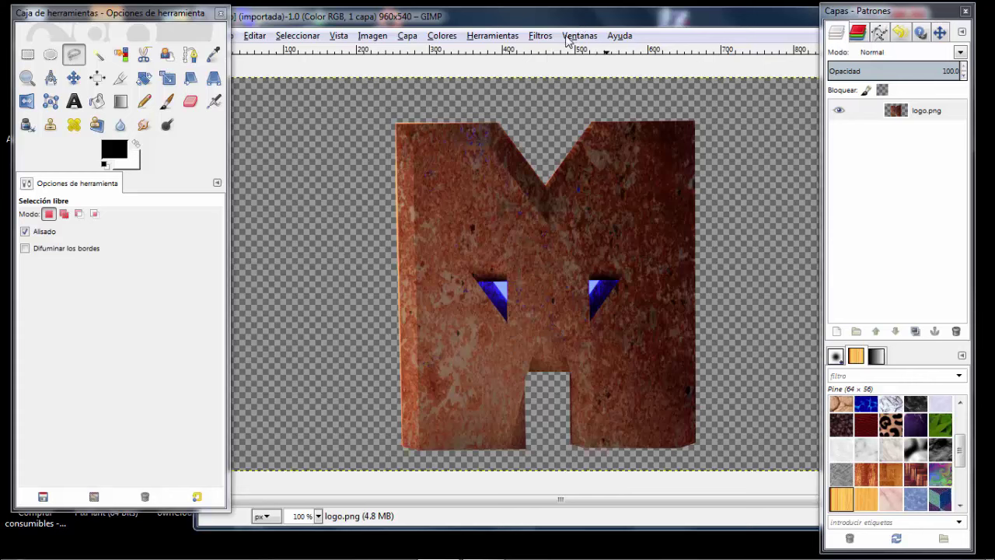
Switch to Modo de ventana única and maximize the combined GIMP window.
click(568, 41)
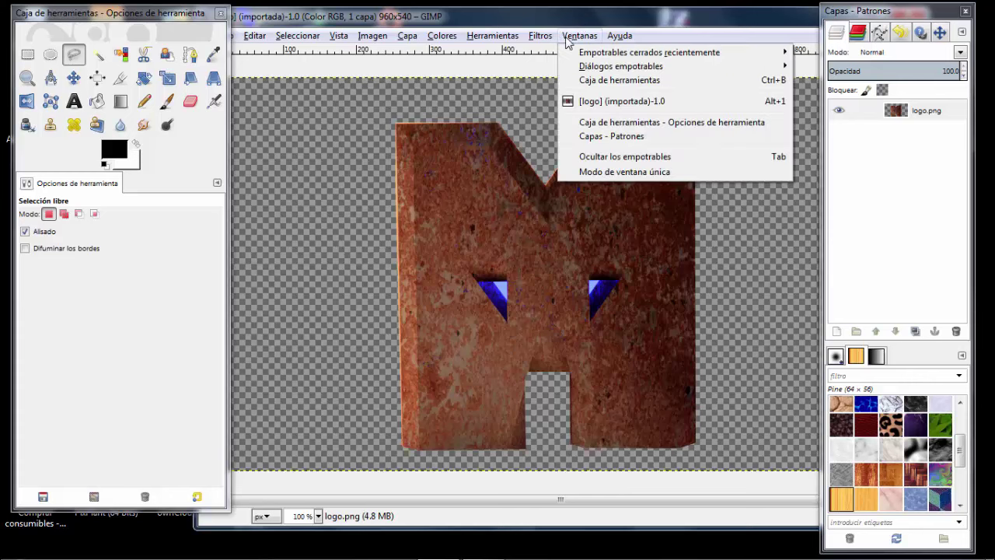
click(598, 173)
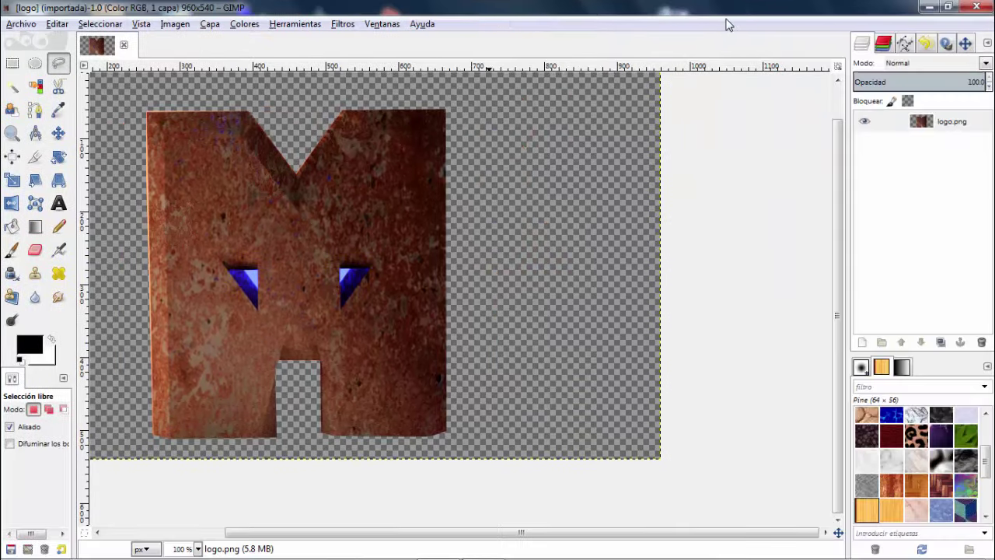
double_click(724, 19)
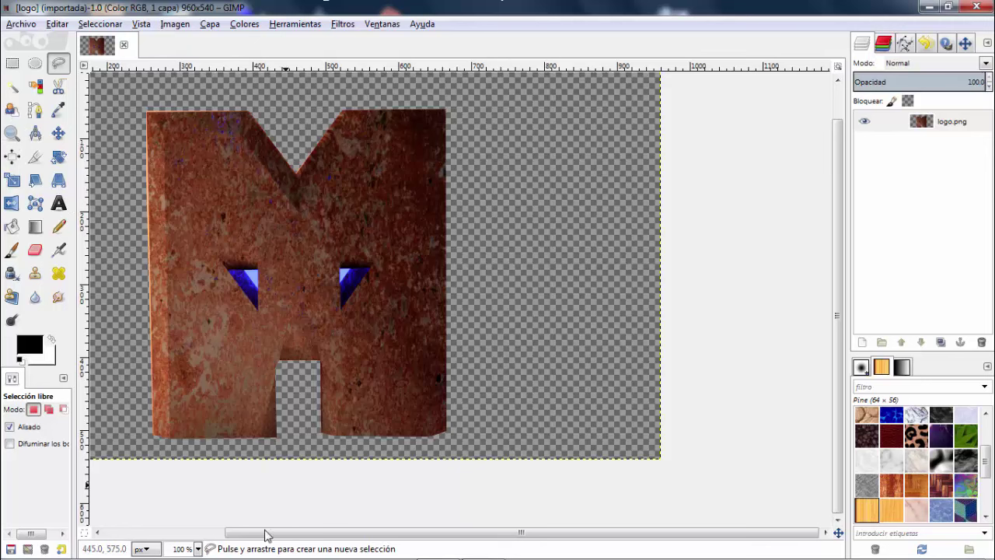
Reselect the Free Select tool and bring the Ventanas menu up again.
scroll(389, 291, up, 1)
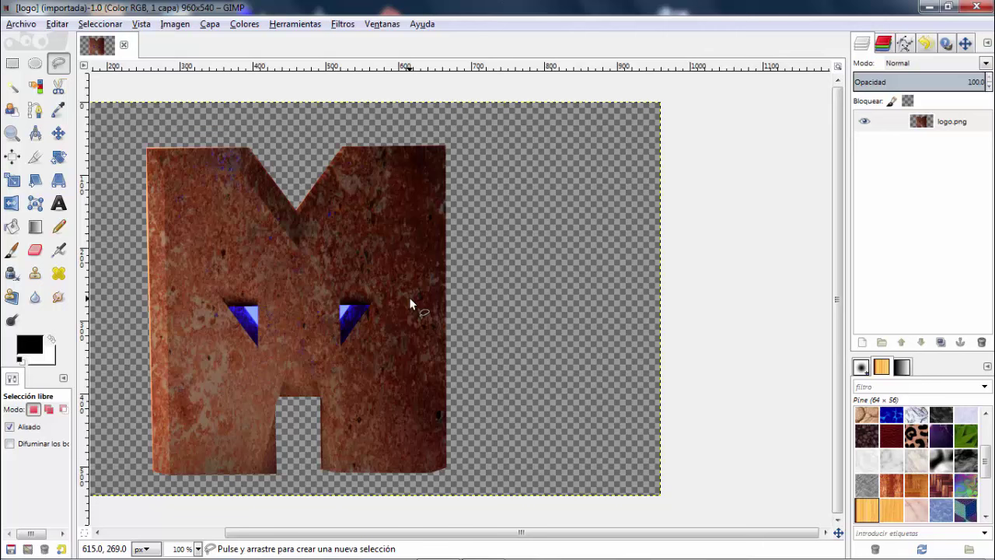
click(56, 61)
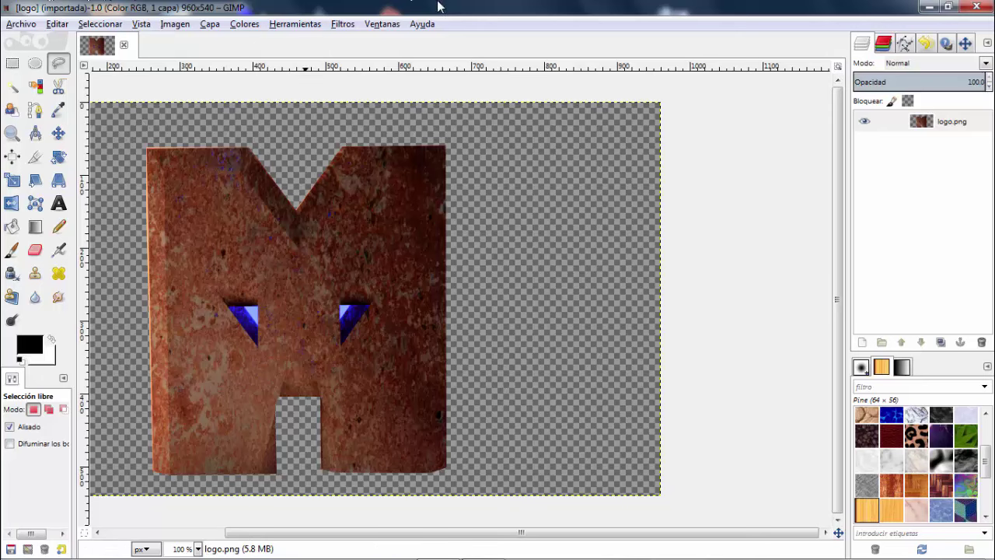
click(384, 24)
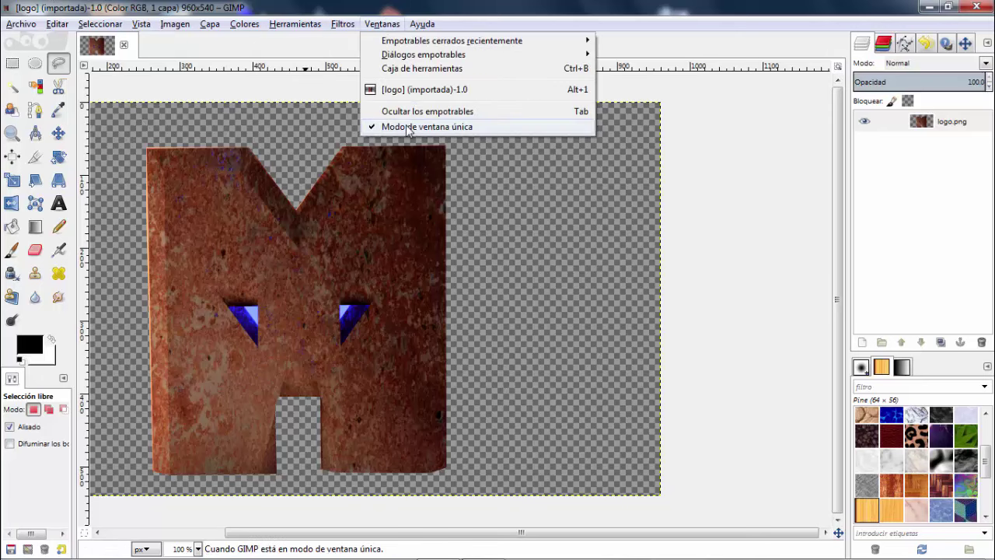
Leave single-window mode and close the toolbox and Layers–Patterns windows.
click(408, 128)
click(381, 26)
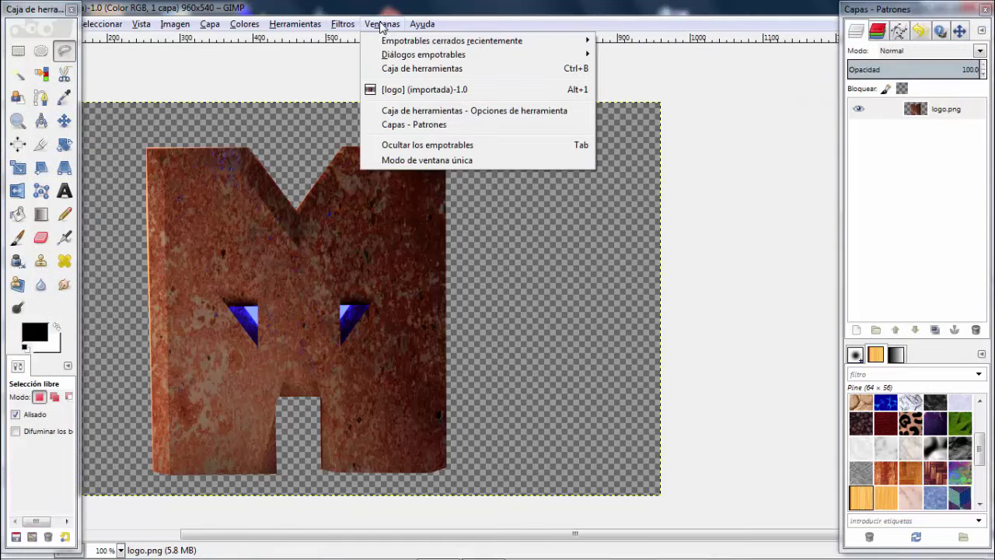
click(381, 26)
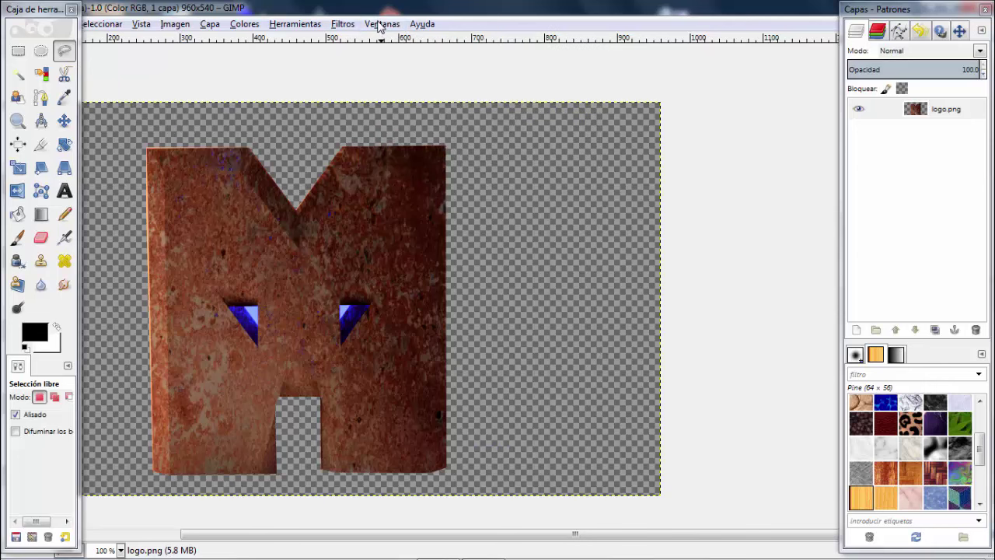
click(71, 9)
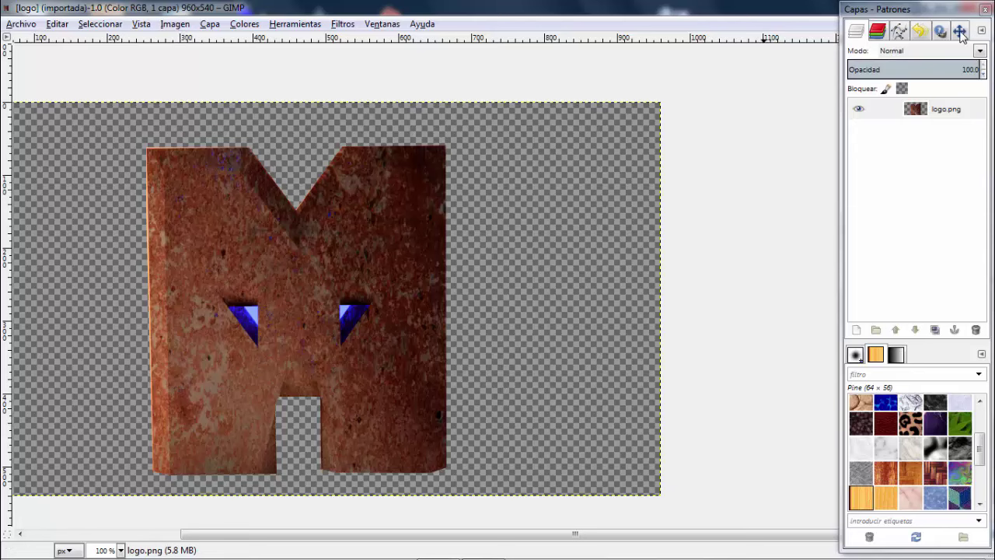
click(986, 9)
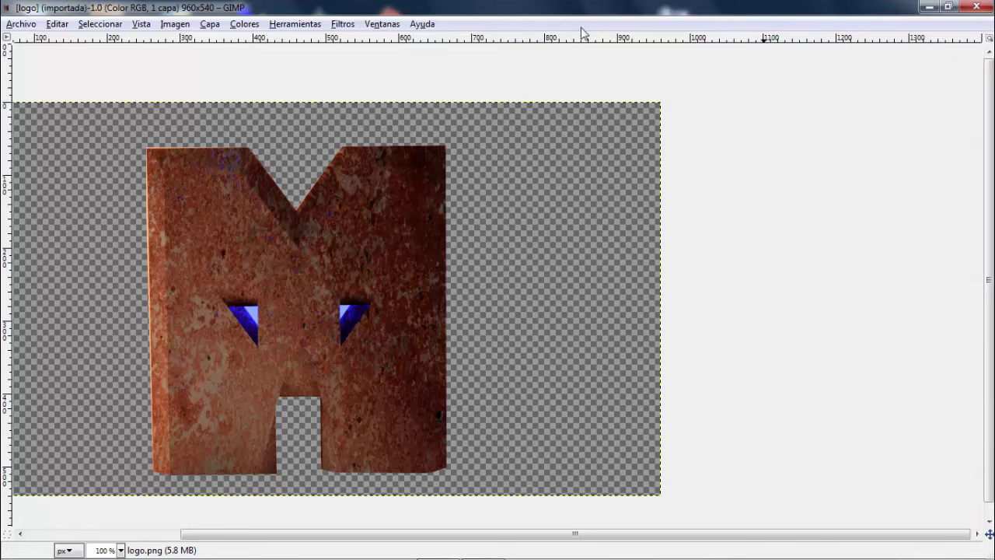
Restore the logo.png window to a smaller size, narrow it and move it left.
double_click(682, 15)
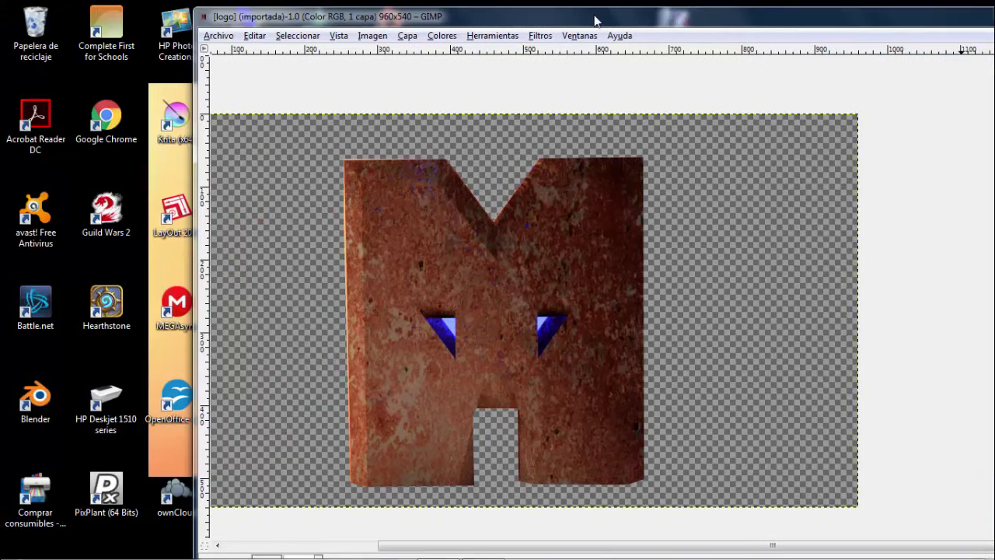
drag(595, 21, 490, 20)
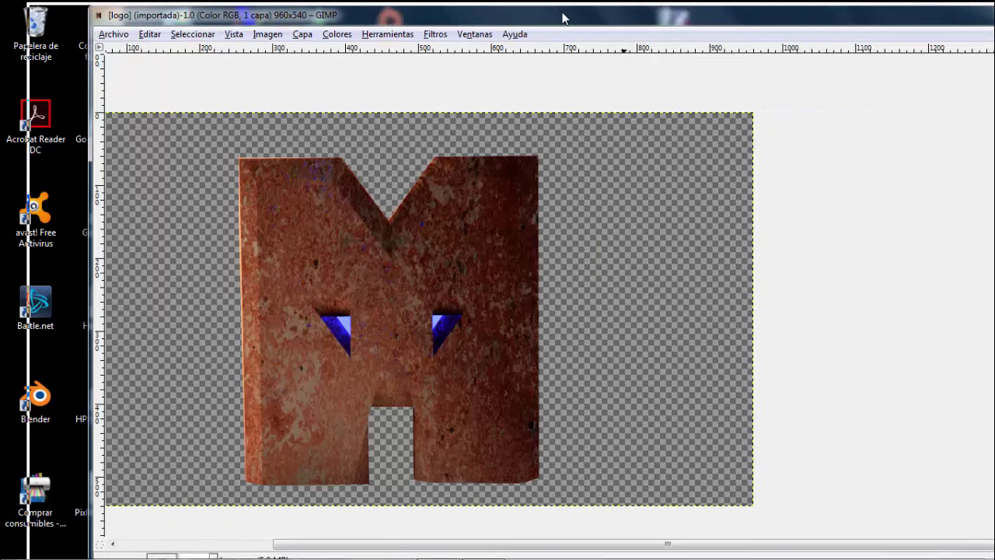
drag(622, 21, 564, 28)
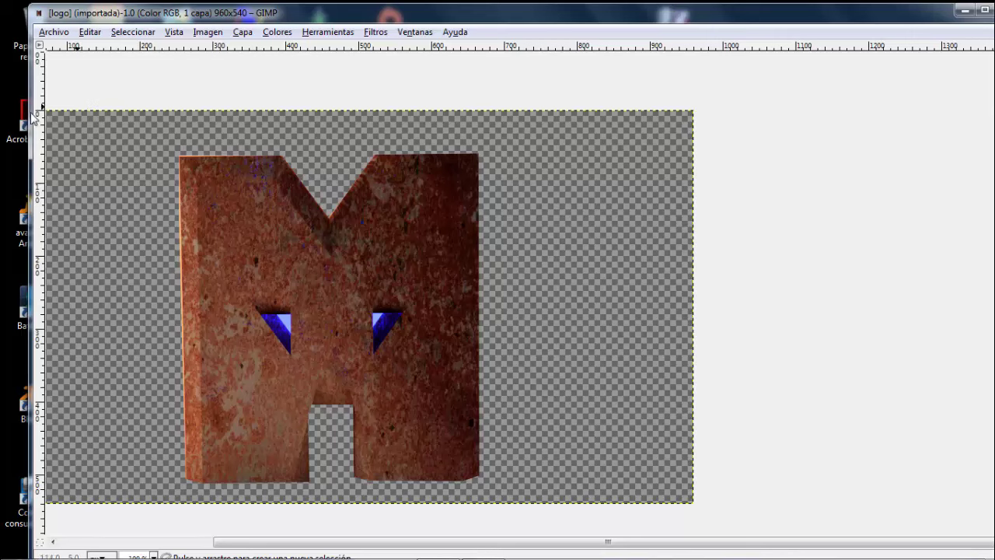
drag(27, 115, 309, 115)
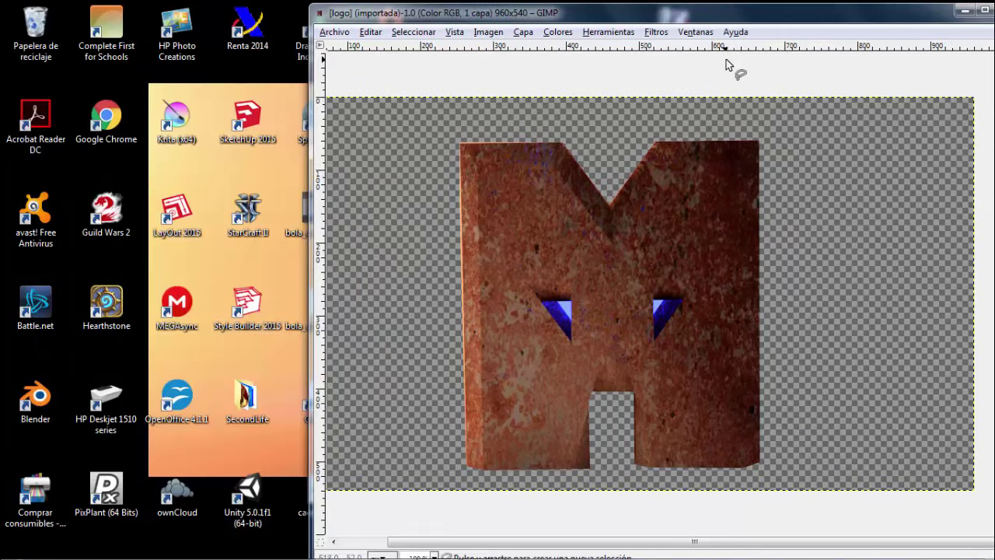
drag(618, 9, 475, 25)
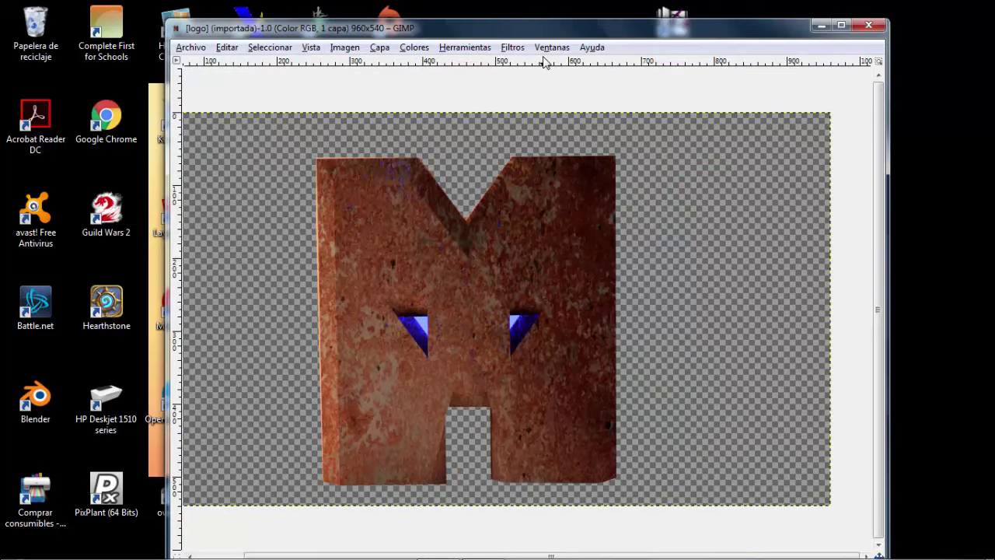
click(544, 48)
mouse_move(621, 63)
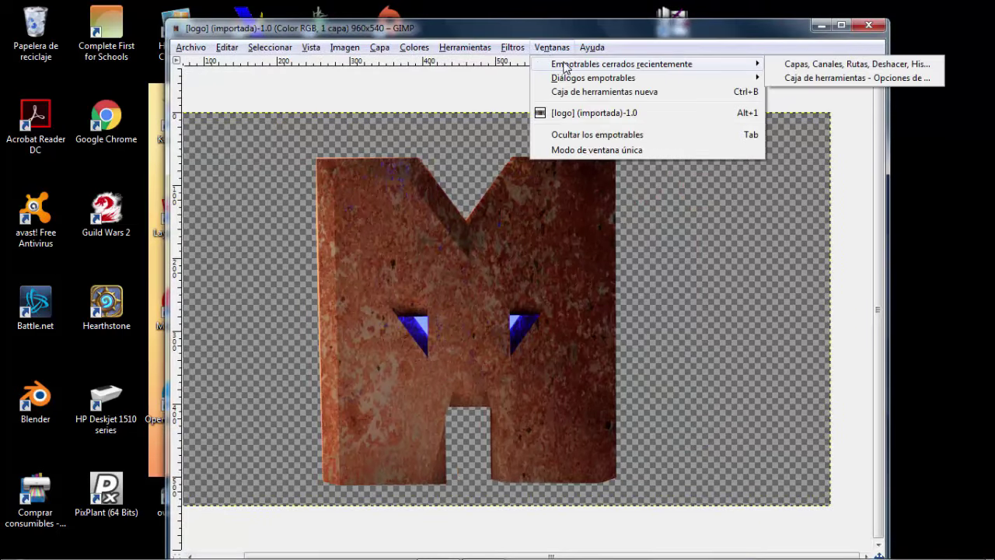
Reopen the toolbox and Layers–Patterns dock from recently closed docks, then close both again.
click(809, 79)
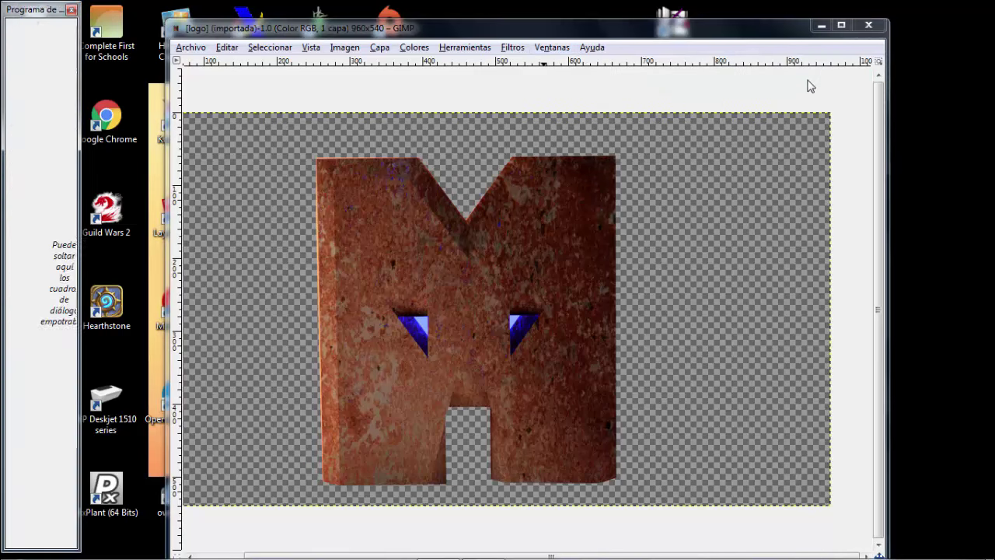
click(539, 51)
mouse_move(622, 64)
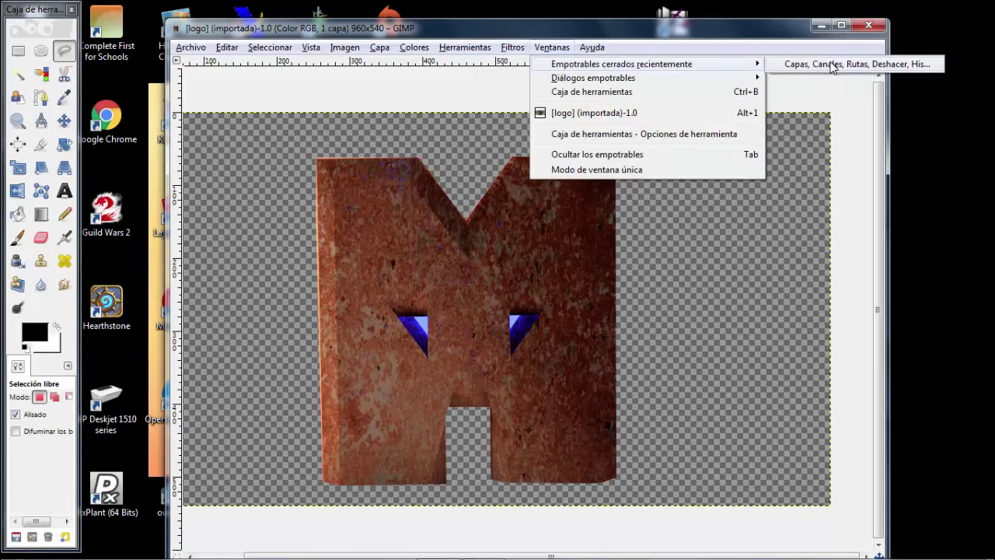
click(826, 63)
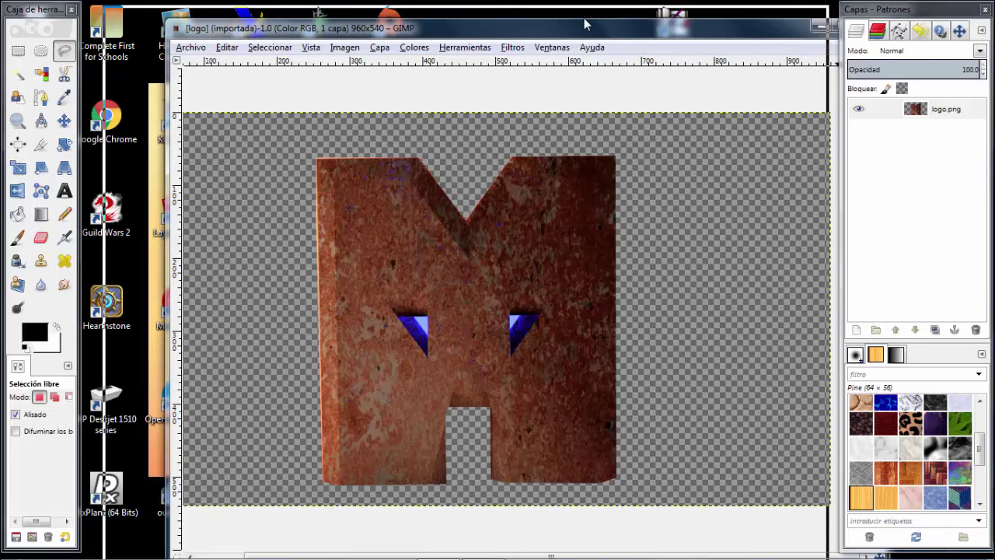
drag(643, 37, 584, 25)
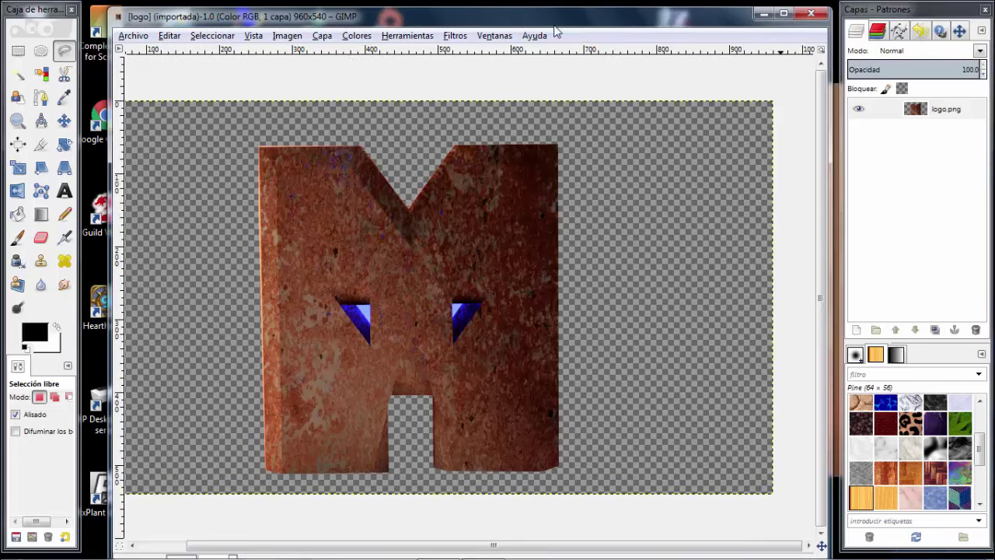
click(72, 11)
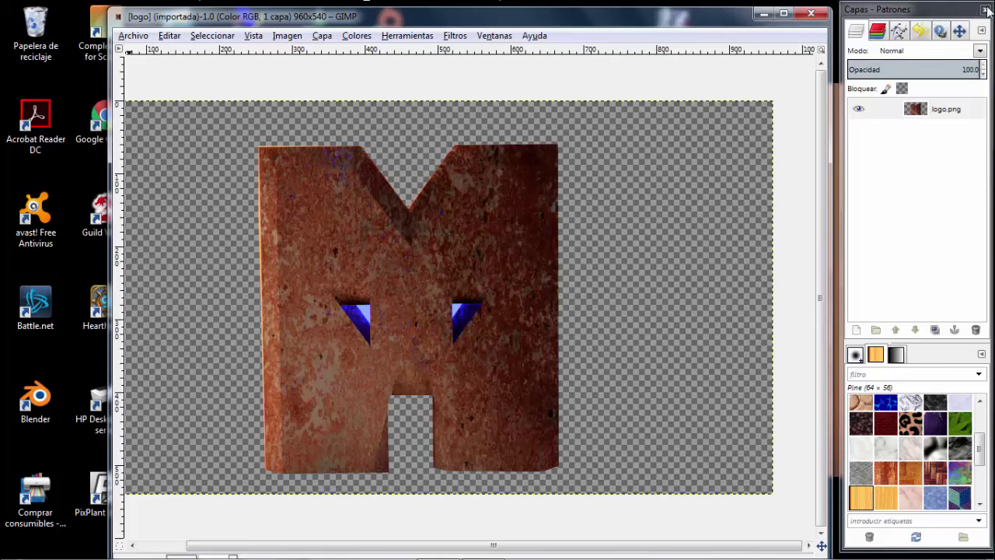
click(990, 9)
Toggle the hide-docks option in the Ventanas menu.
click(495, 37)
mouse_move(564, 52)
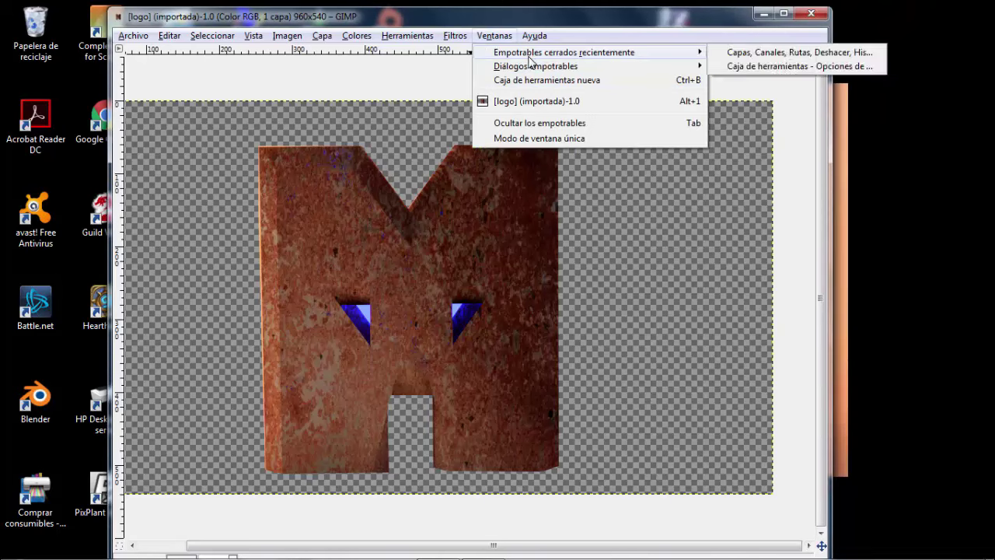
click(542, 130)
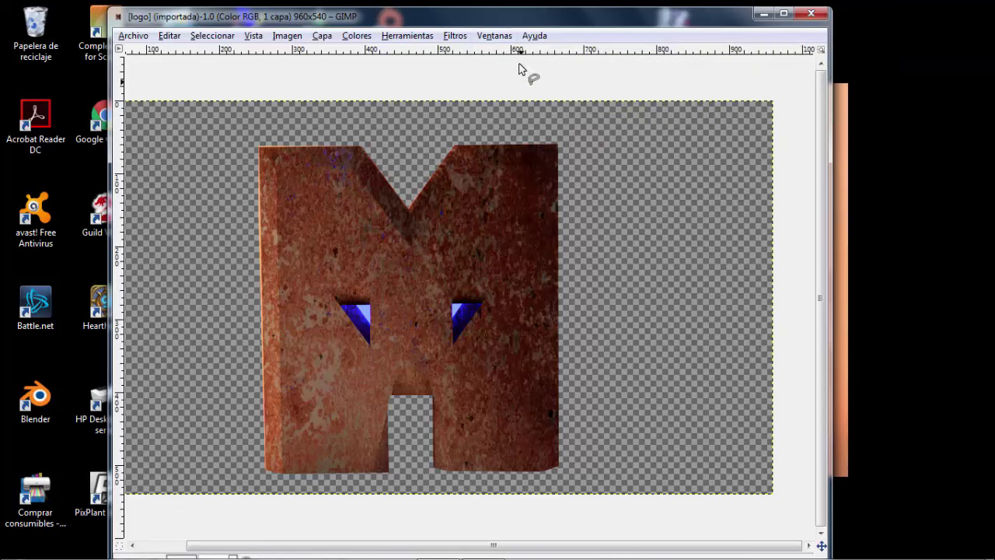
click(506, 35)
click(494, 37)
Reopen the Layers–Patterns dock and toolbox, then hide all docks with Tab.
click(496, 37)
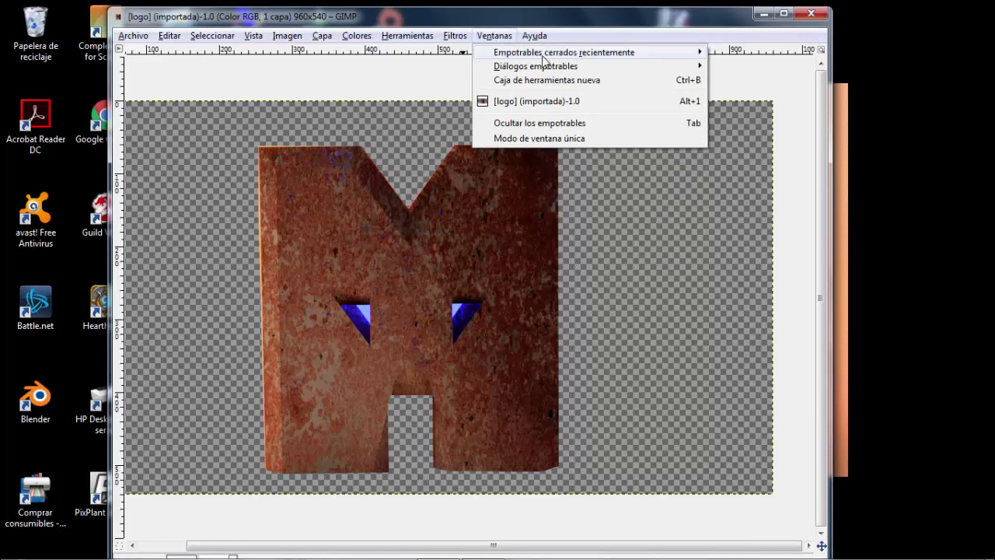
click(733, 52)
click(494, 36)
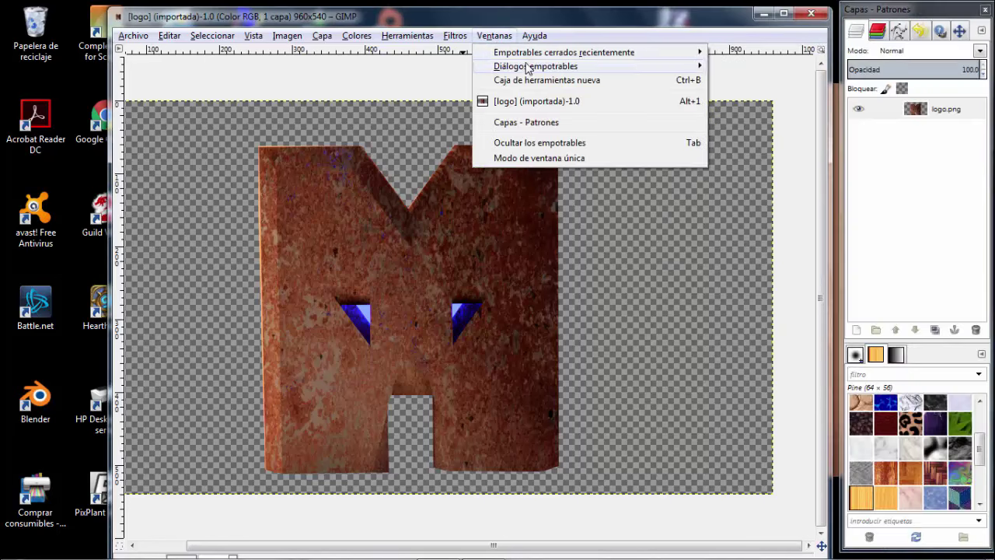
mouse_move(564, 52)
click(753, 52)
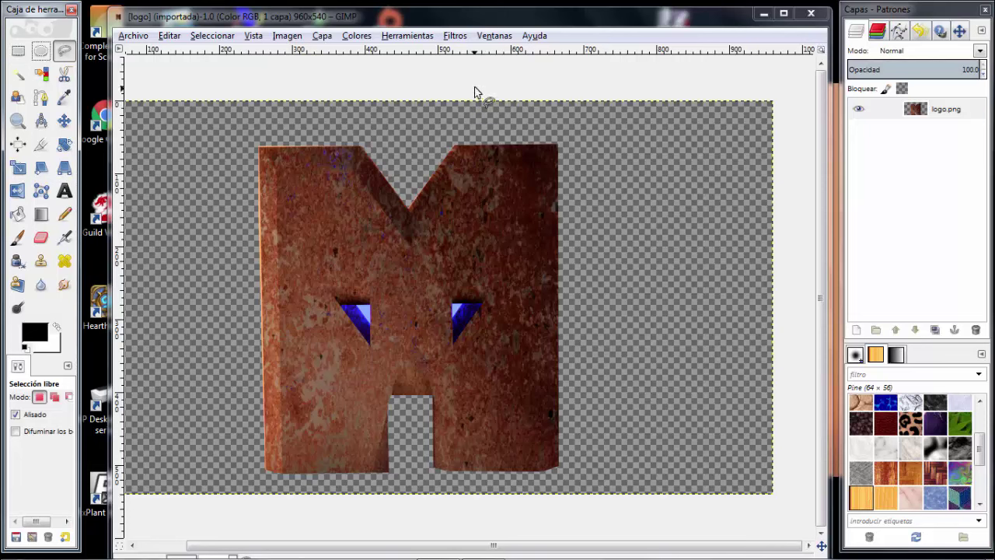
click(572, 85)
key(Tab)
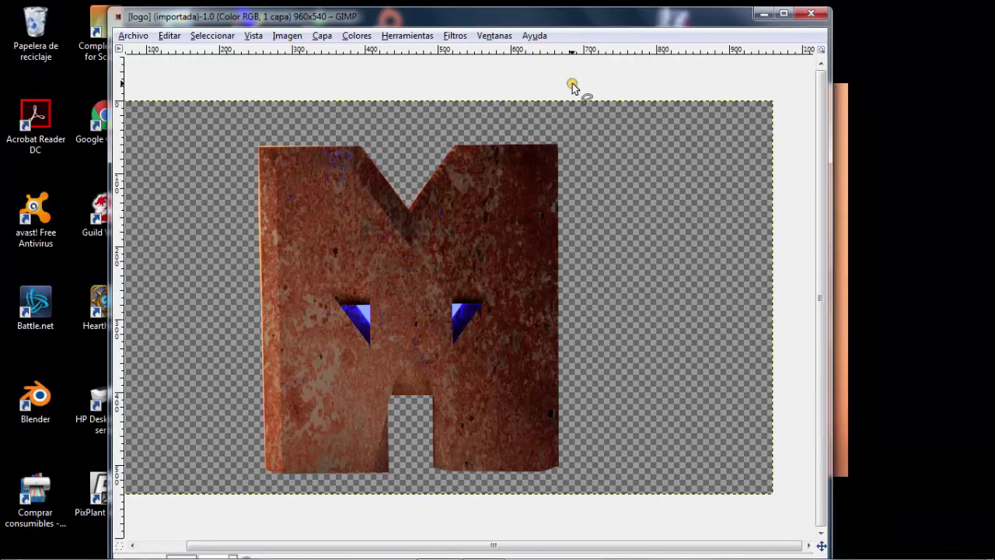
Show the hidden docks again and close both the Layers–Patterns dock and the toolbox.
key(Tab)
key(Tab)
key(Tab)
key(Tab)
key(Tab)
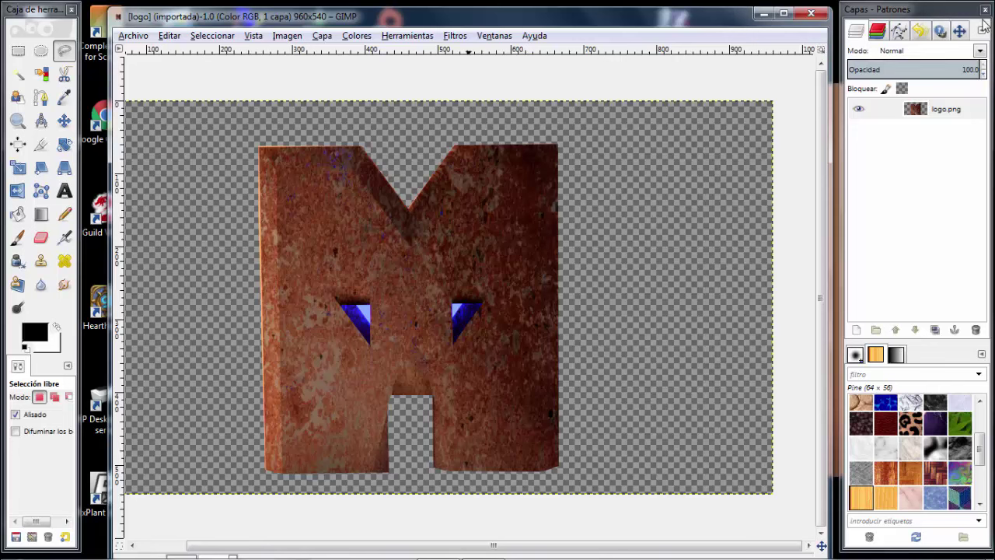
click(977, 10)
click(70, 10)
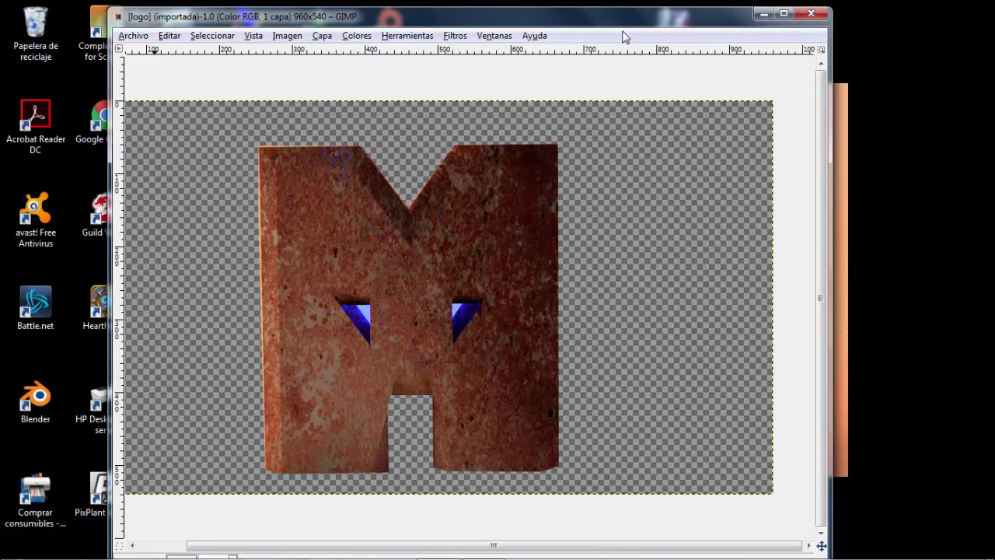
Create a new toolbox at the left screen edge, widen it, and place the image beside it.
click(493, 36)
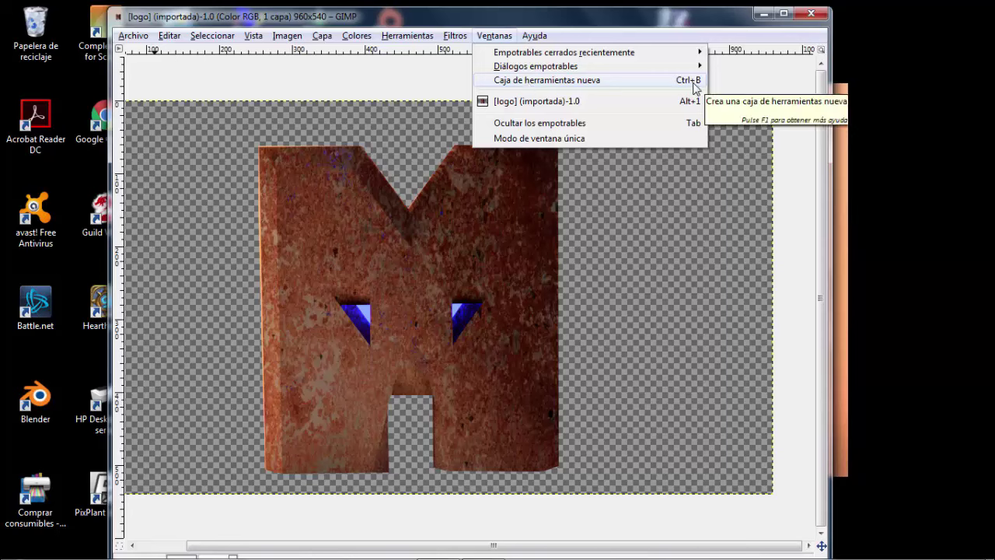
click(574, 81)
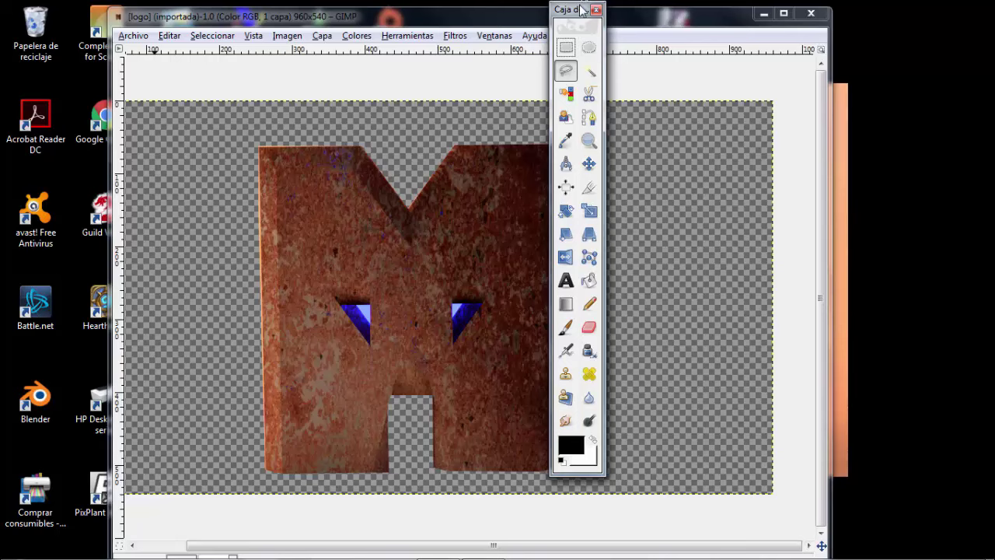
drag(571, 9, 30, 17)
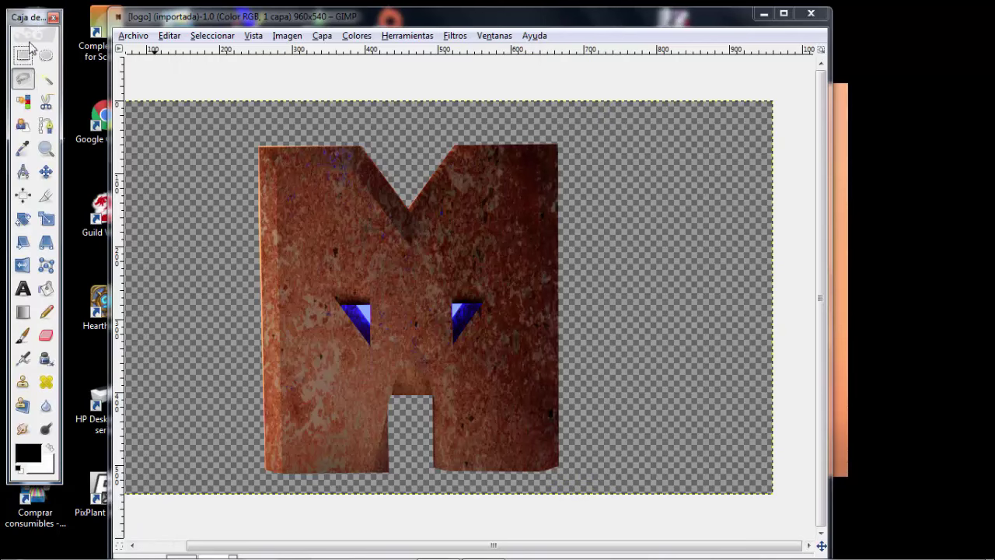
drag(62, 105, 149, 105)
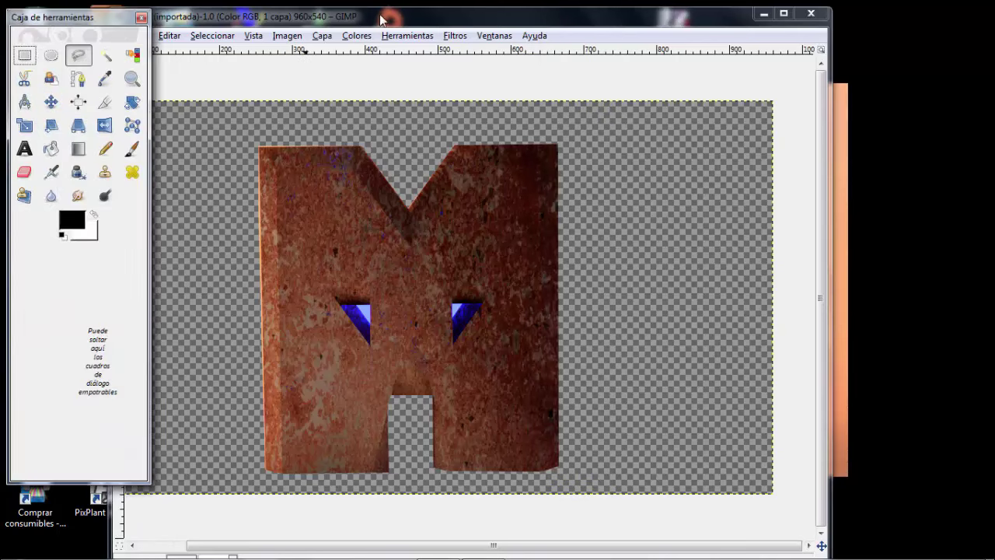
drag(412, 17, 477, 10)
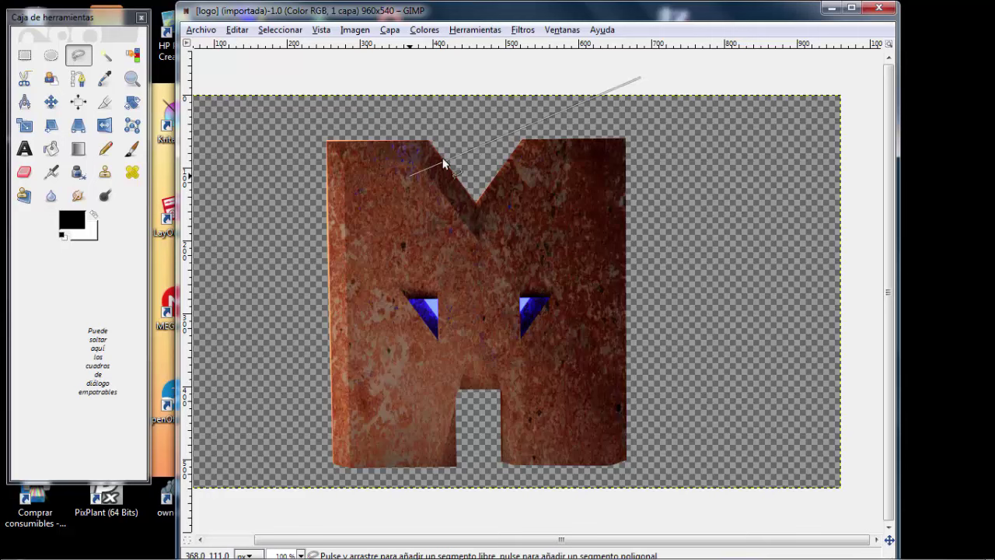
Open the Tool Options dialog, dock it into the toolbox, and widen the toolbox.
click(567, 33)
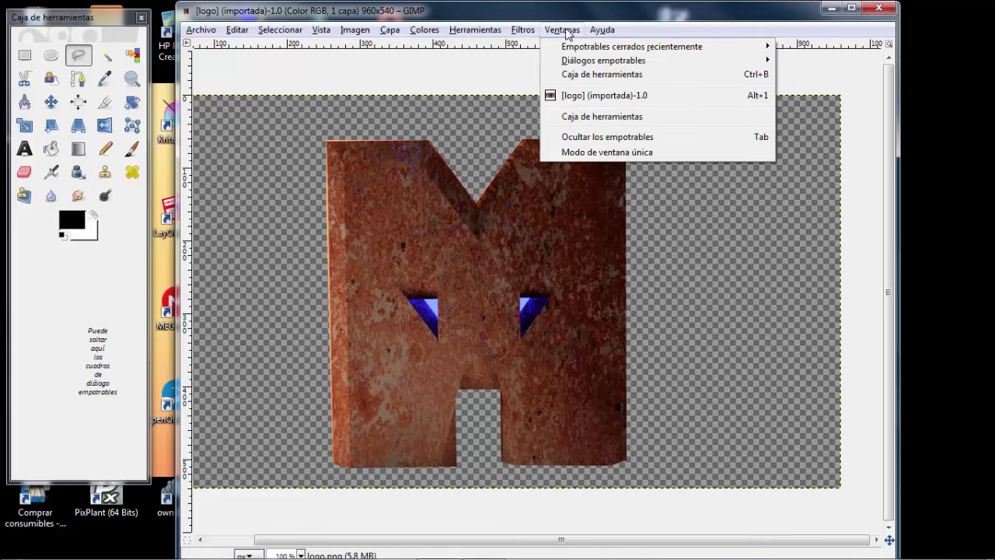
mouse_move(603, 60)
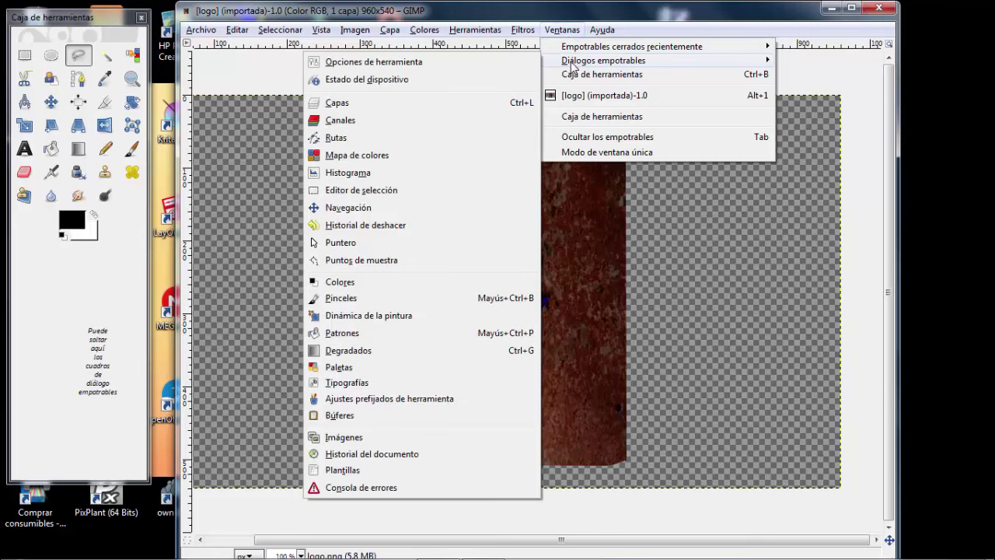
click(420, 68)
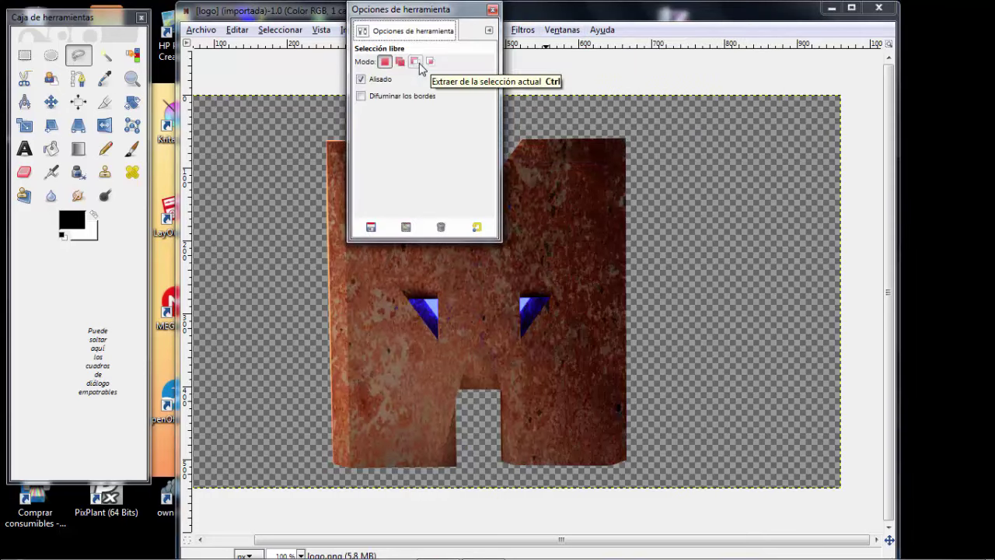
mouse_move(418, 15)
mouse_down()
mouse_move(90, 298)
mouse_move(278, 212)
mouse_up()
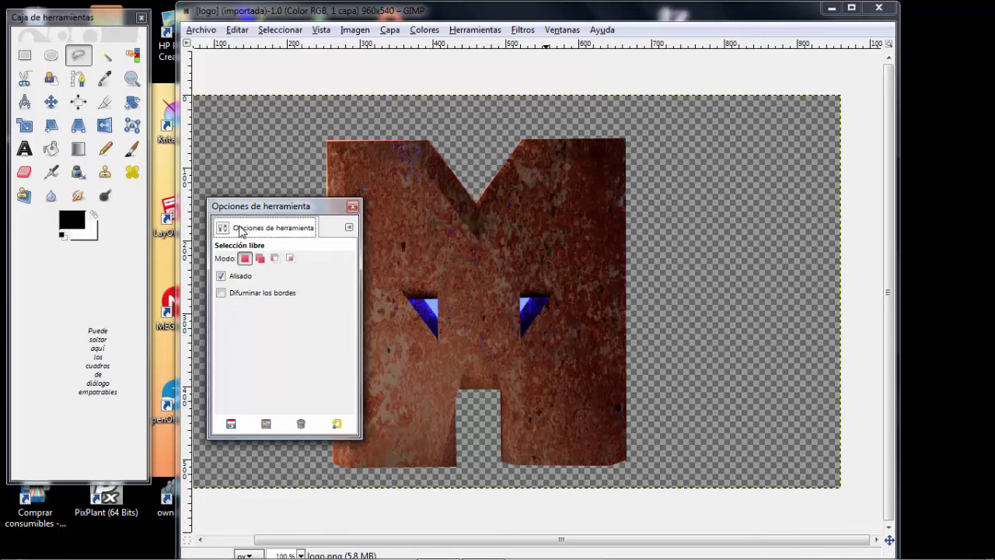
drag(227, 231, 77, 341)
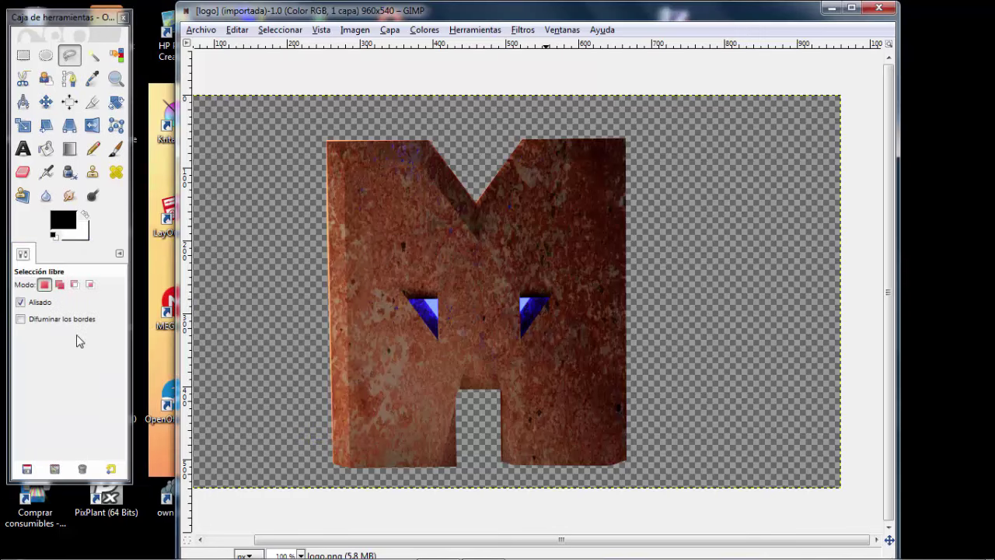
drag(129, 230, 153, 230)
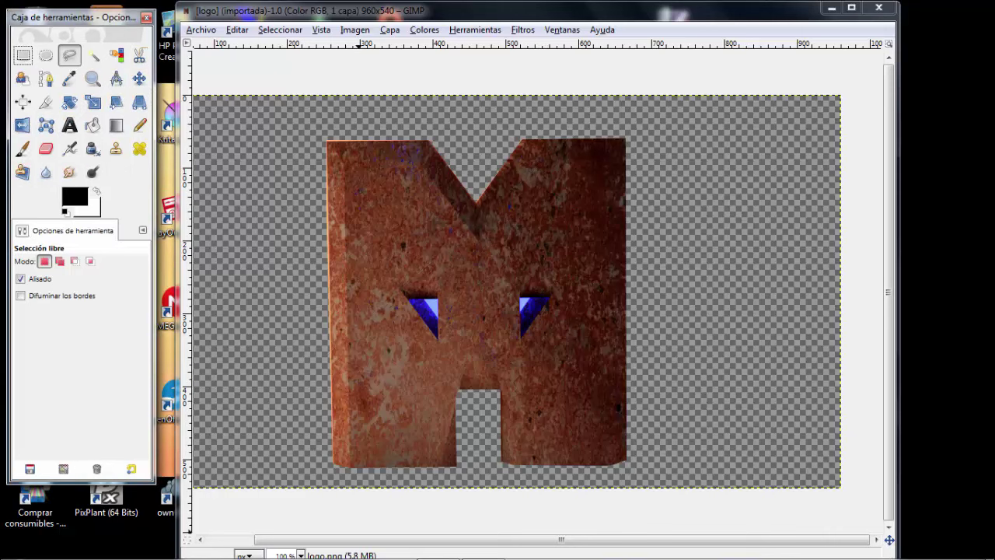
click(489, 544)
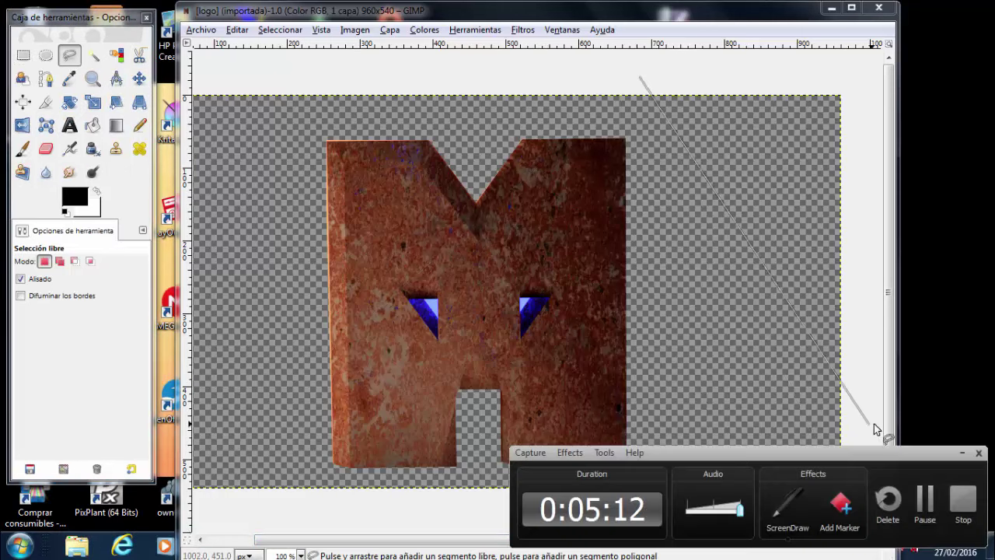
click(962, 455)
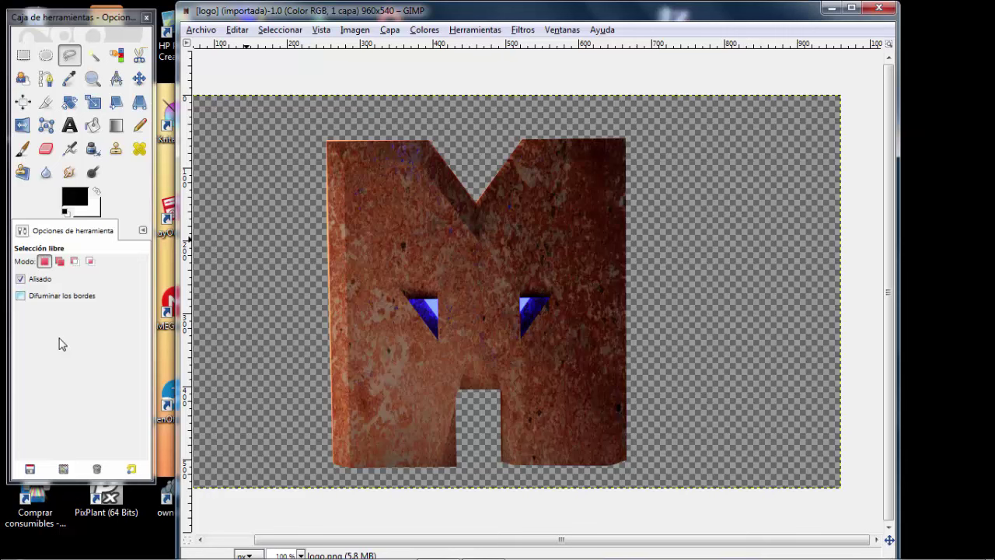
Float the tool options as a separate window, then dock them back into the toolbox.
drag(56, 256, 311, 249)
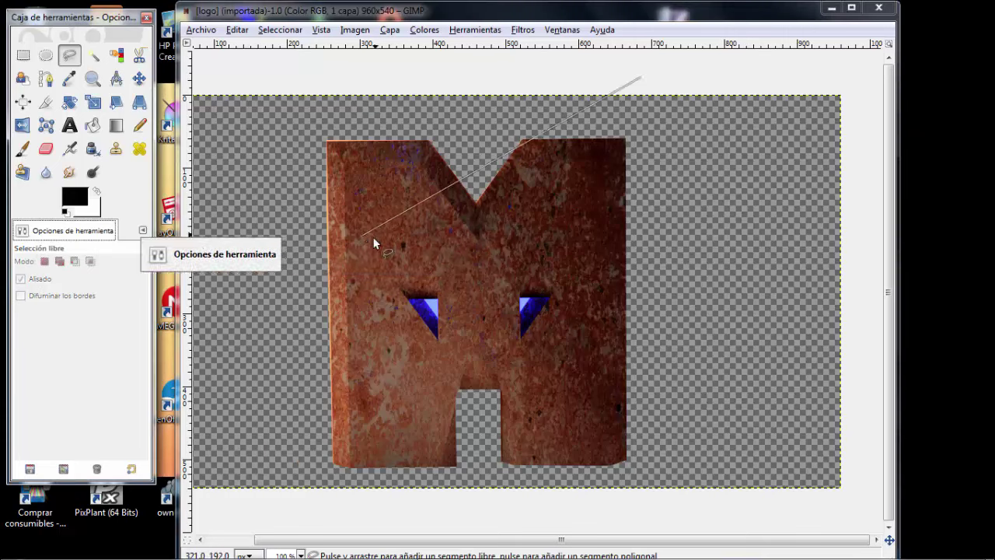
drag(316, 165, 319, 161)
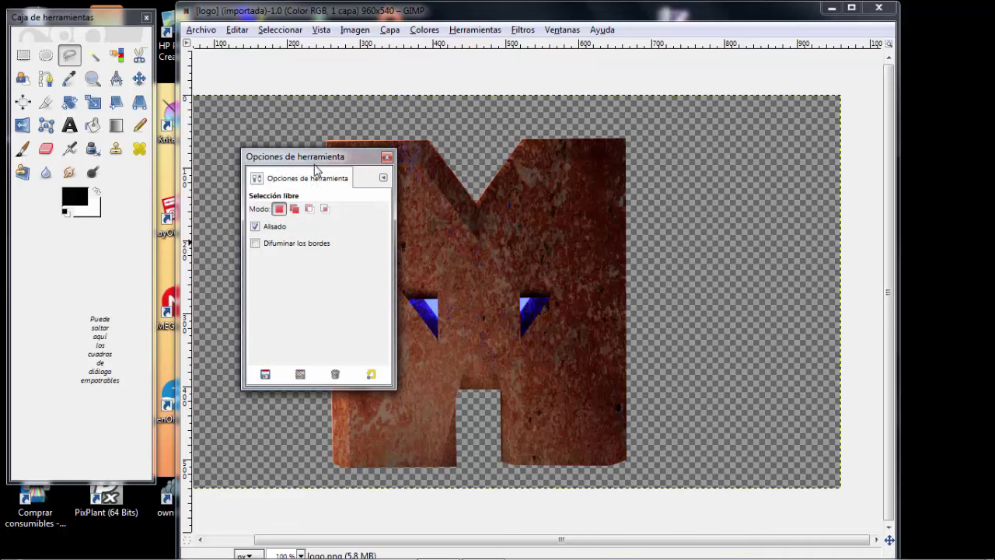
drag(292, 183, 75, 319)
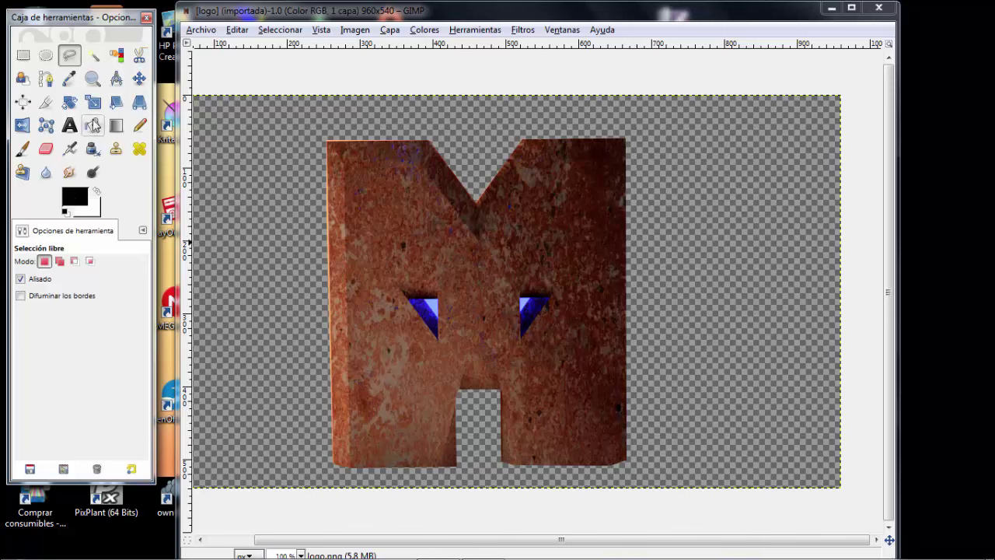
click(563, 31)
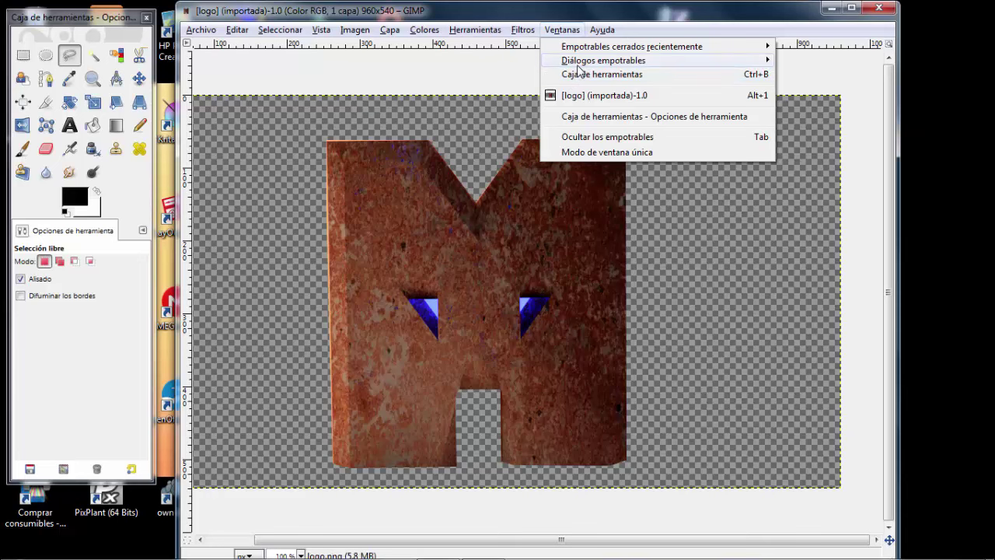
mouse_move(604, 60)
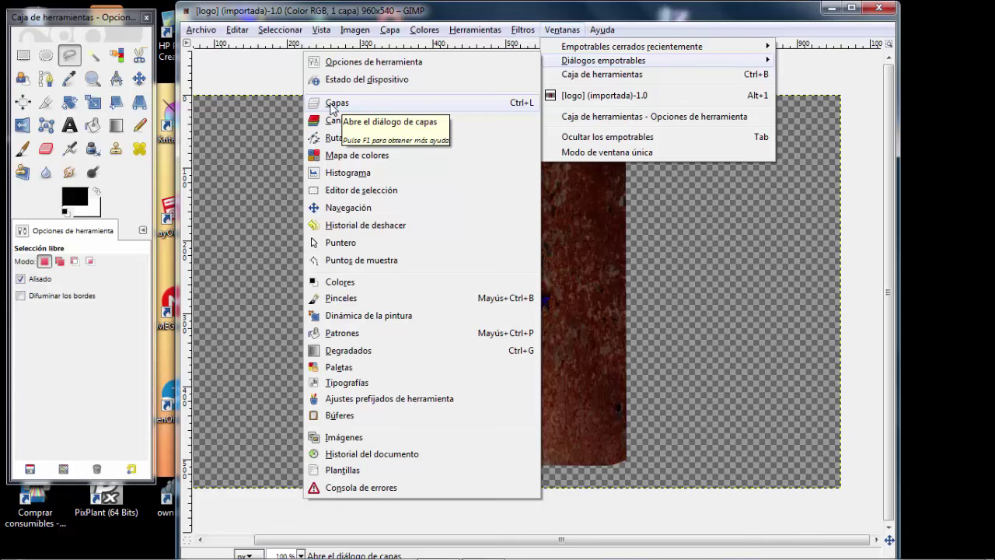
Open the Capas dialog, move it to the right screen edge, and make it much taller.
click(332, 104)
drag(336, 17, 901, 25)
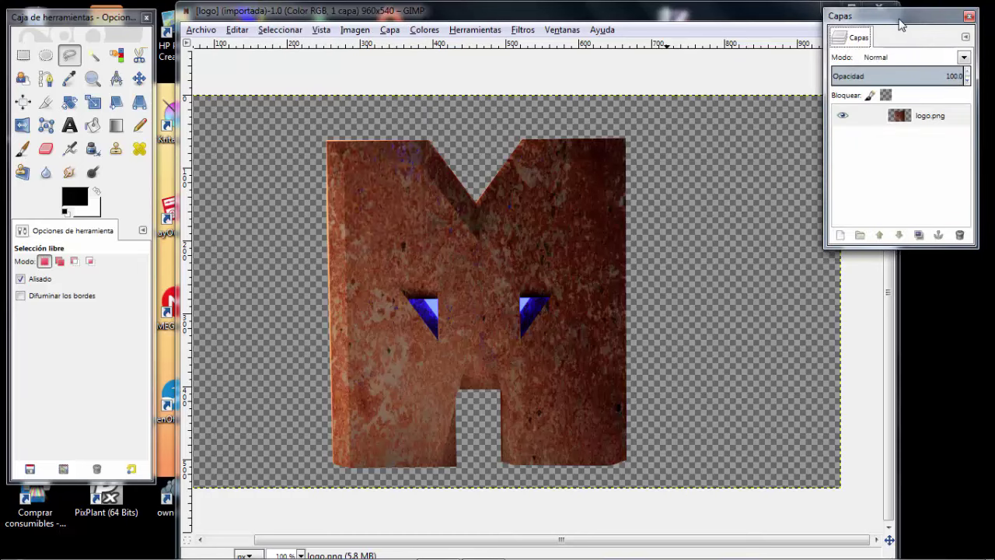
drag(915, 247, 917, 537)
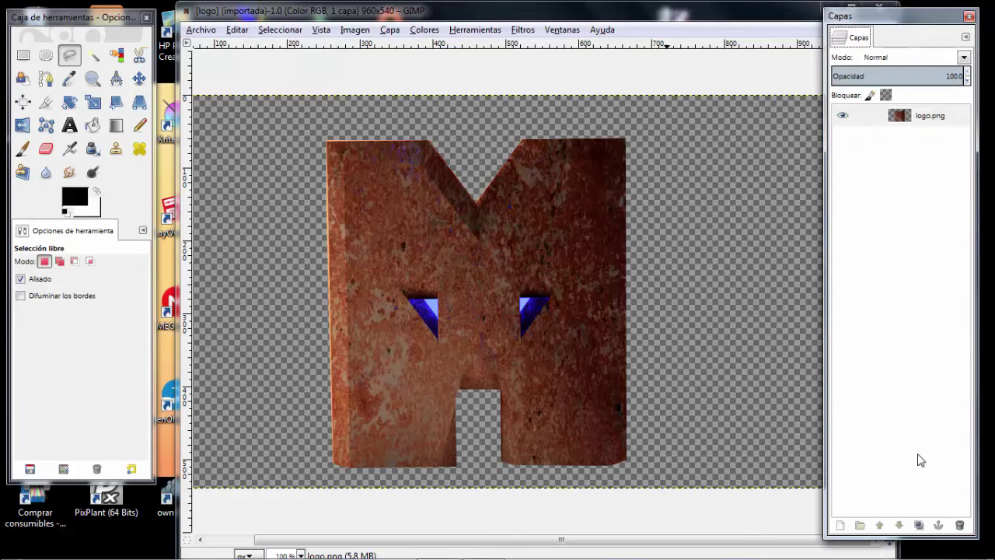
Add Canales, Navegación and Rutas tabs to the dock and pan using the navigation preview.
click(965, 38)
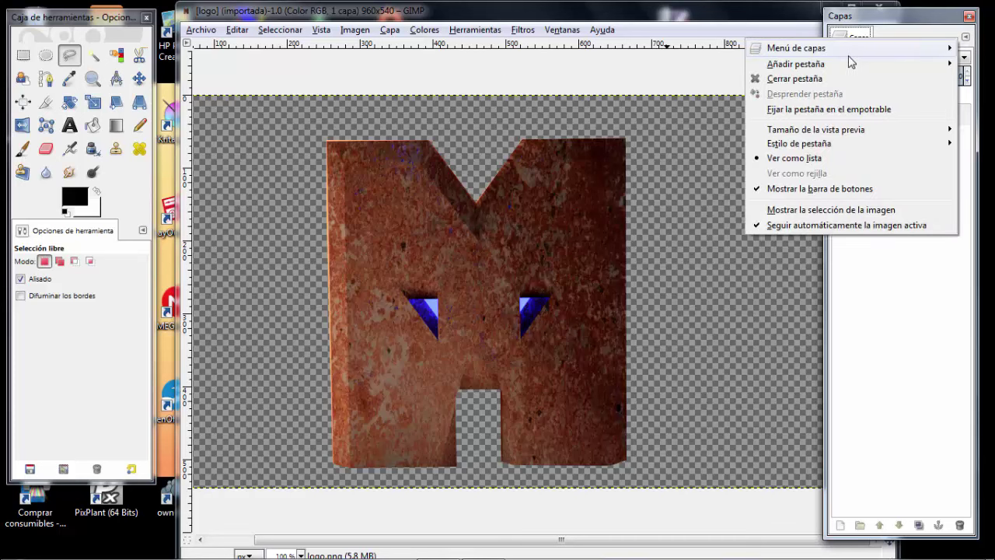
mouse_move(796, 64)
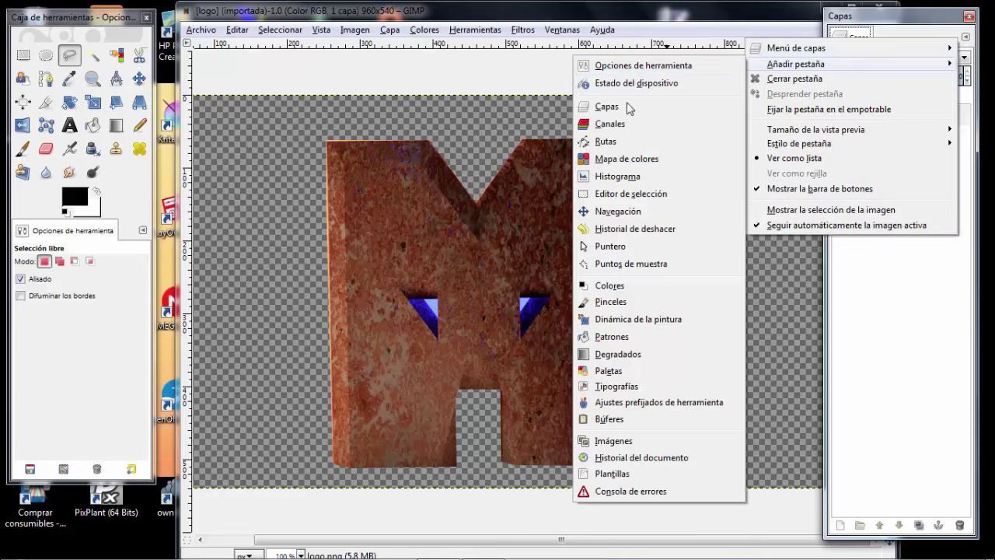
click(608, 126)
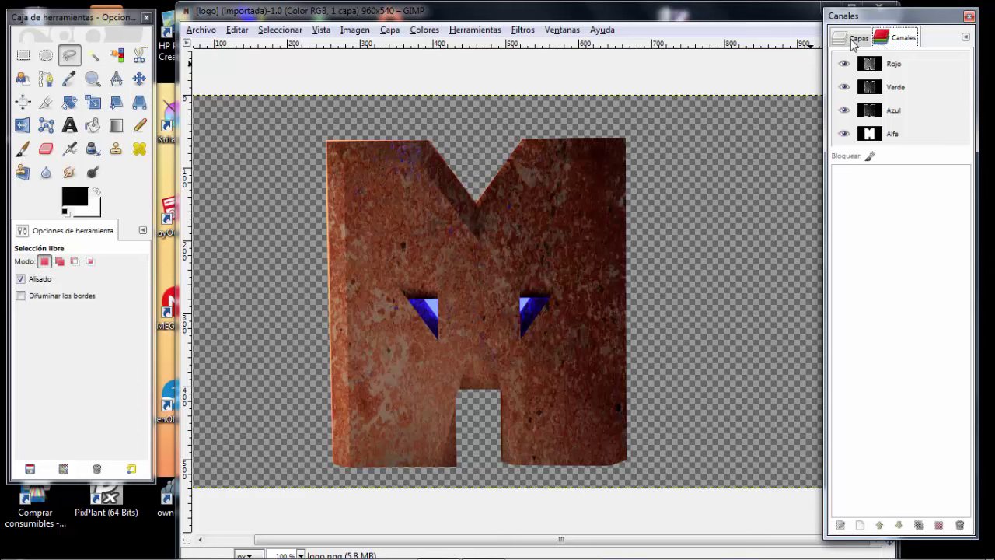
click(965, 37)
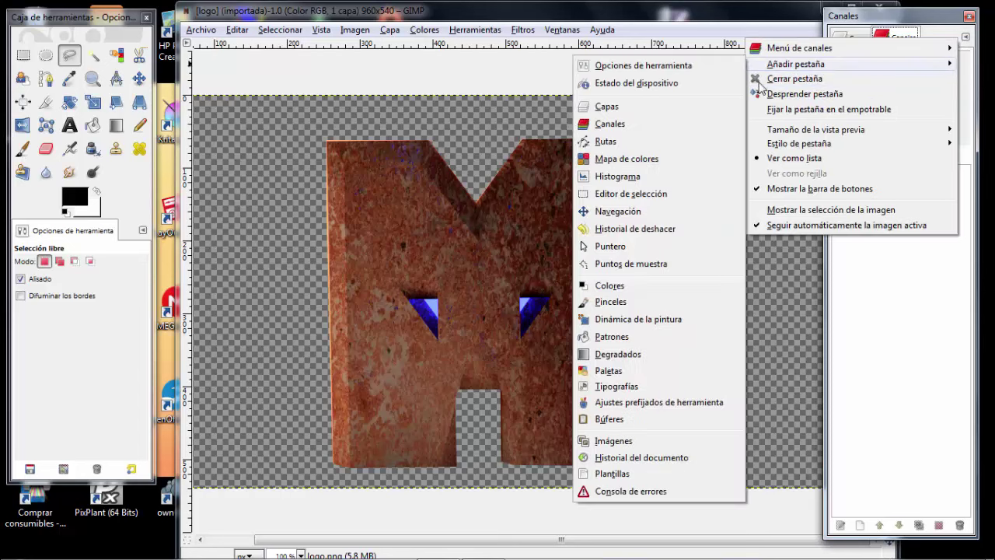
mouse_move(796, 64)
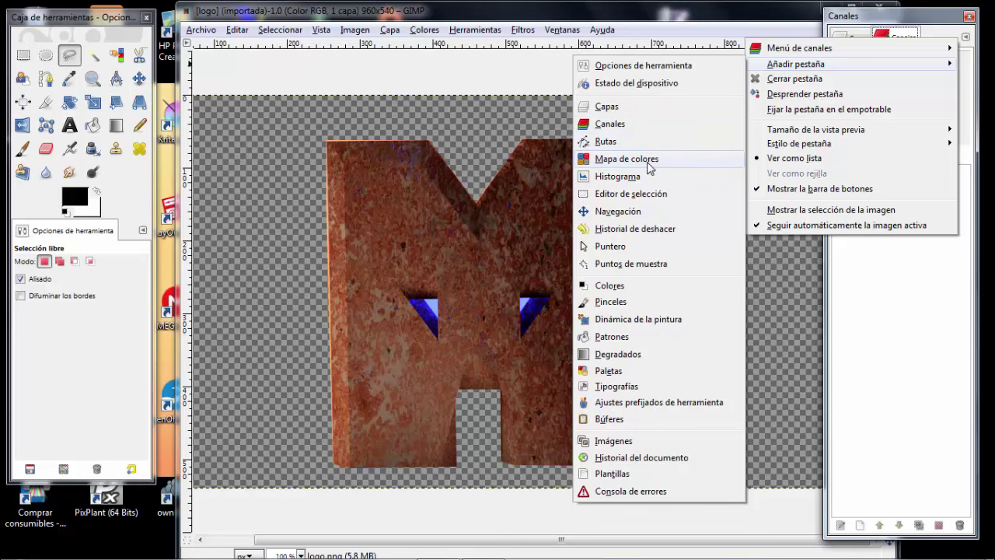
click(618, 211)
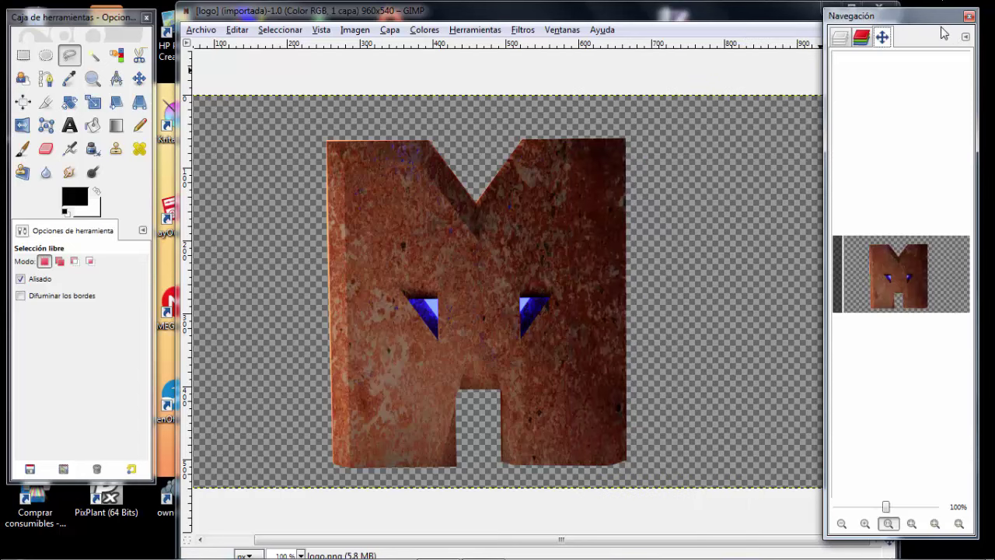
click(965, 37)
mouse_move(798, 47)
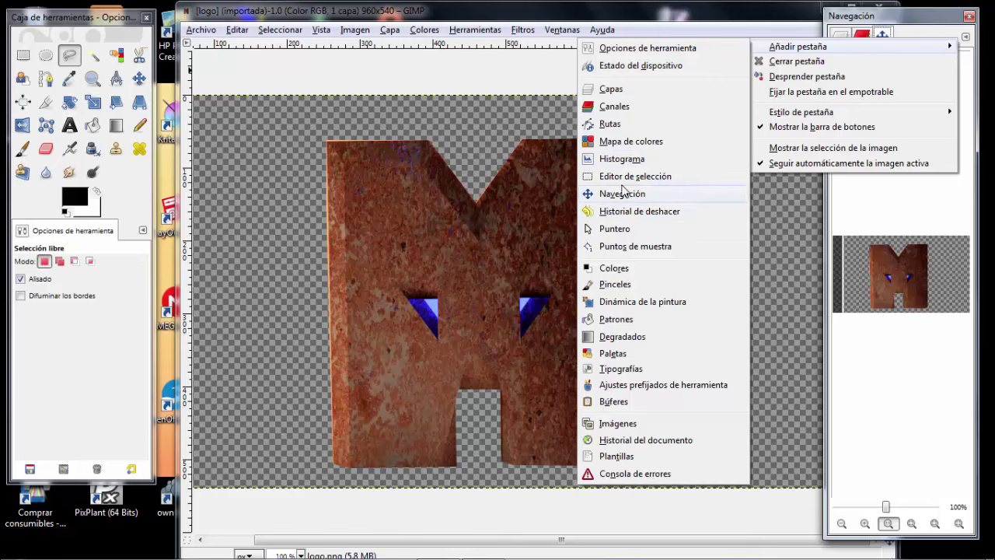
click(608, 124)
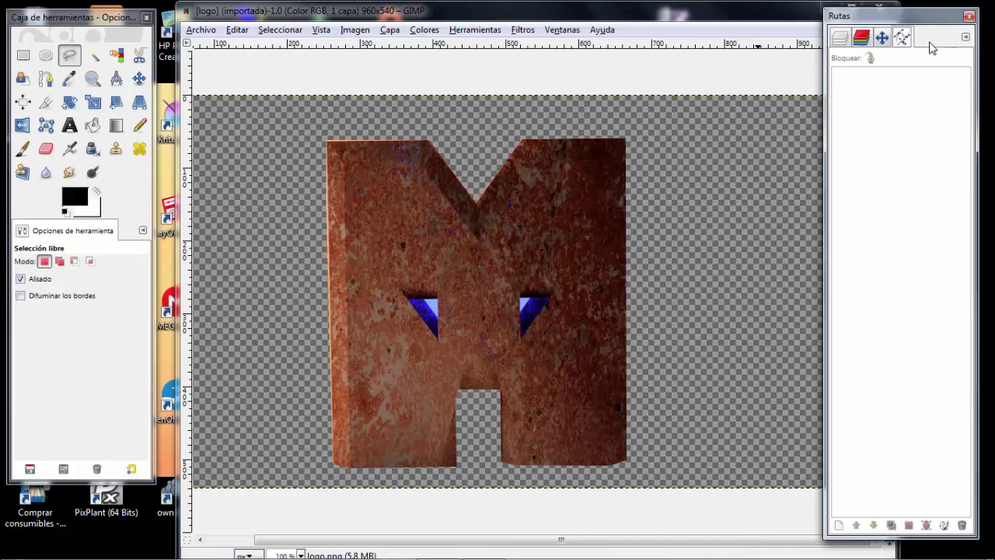
click(882, 38)
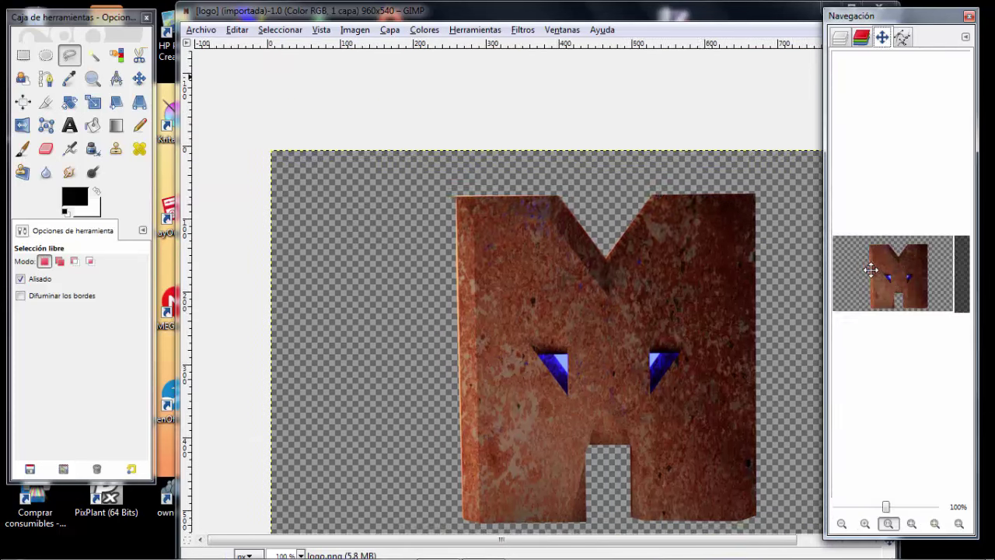
mouse_move(894, 282)
mouse_down()
mouse_move(912, 283)
mouse_move(878, 287)
mouse_up()
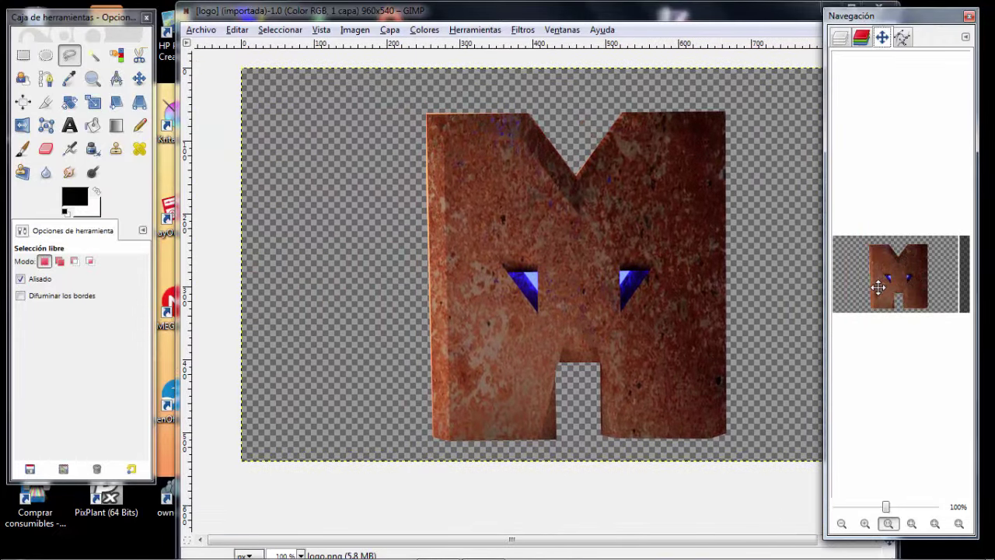
Zoom the rusty M to 800%, pan around its pixels, and nudge the image window left.
scroll(524, 367, up, 1)
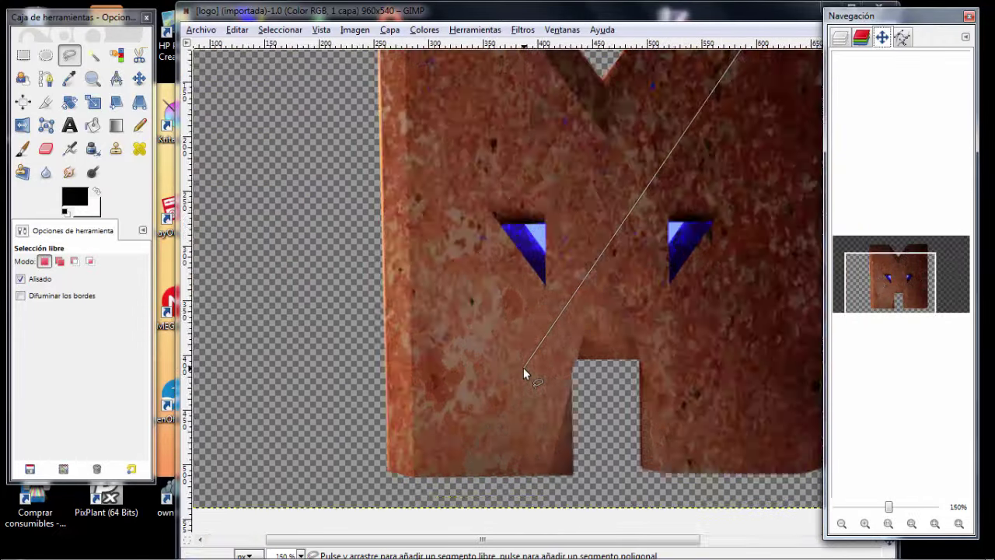
scroll(523, 367, up, 5)
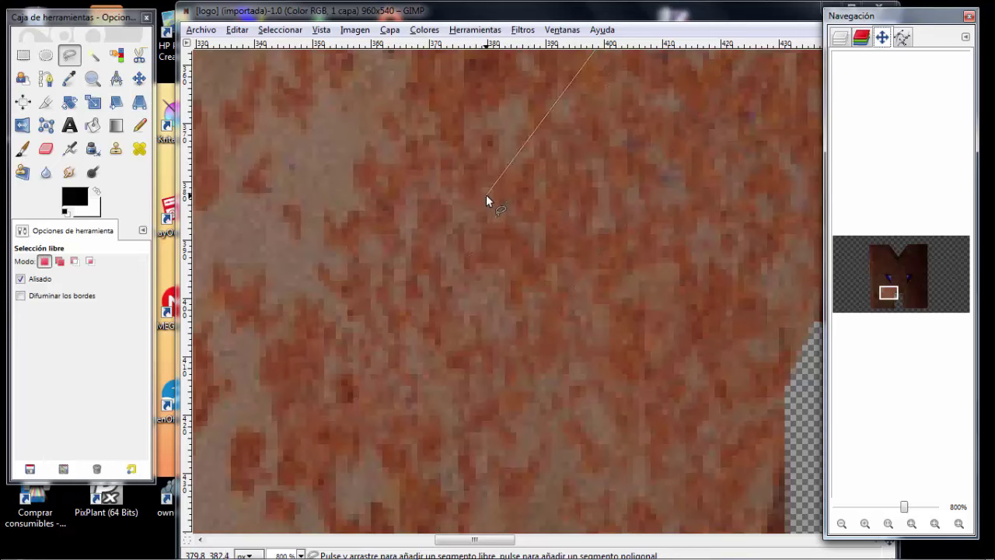
mouse_move(889, 292)
mouse_down()
mouse_move(884, 255)
mouse_move(905, 279)
mouse_up()
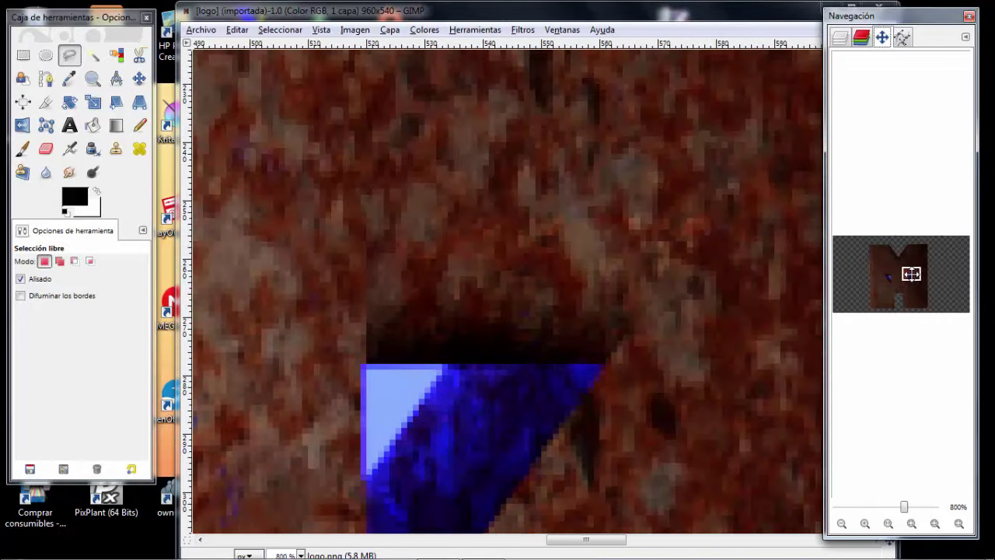
drag(904, 279, 902, 269)
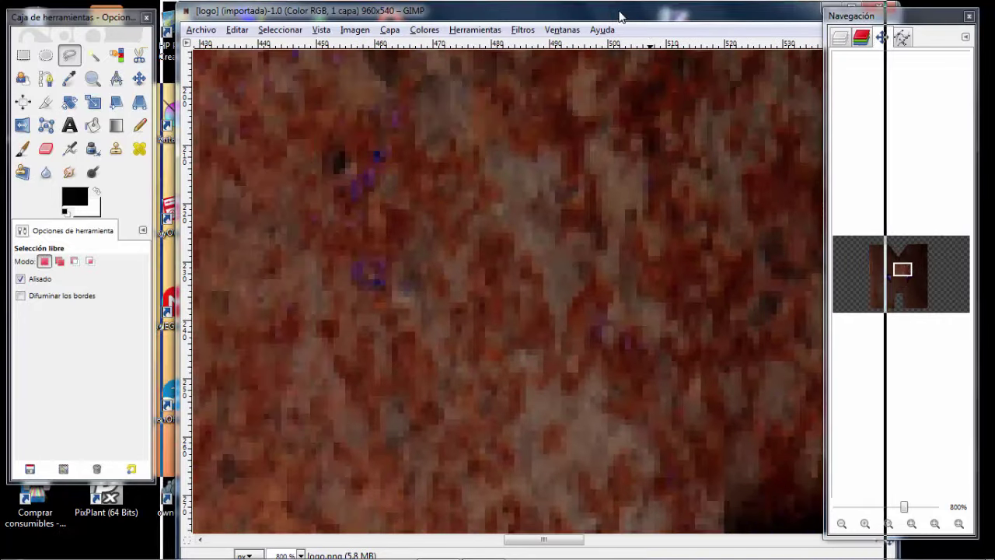
drag(637, 12, 607, 17)
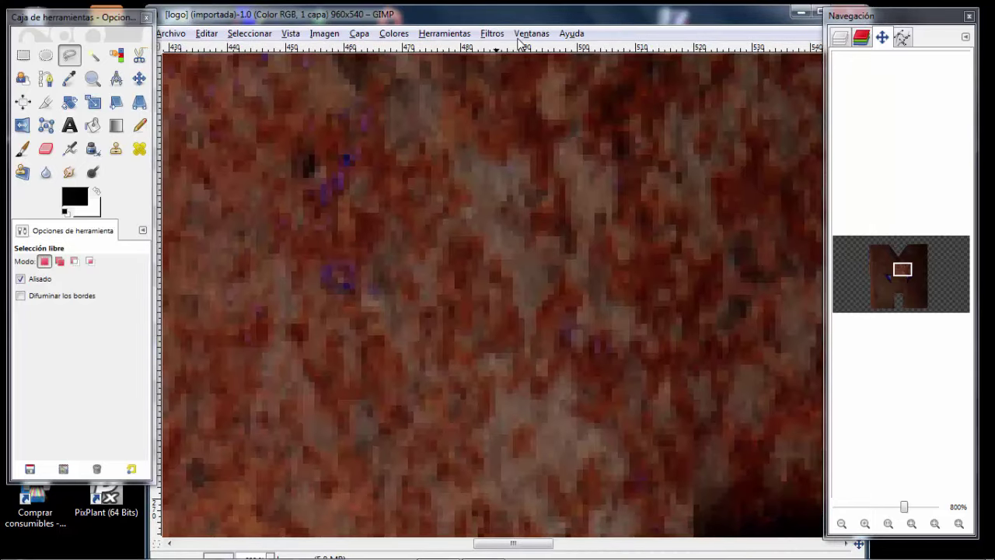
Reopen the layers and patterns dock from Ventanas > Empotrables cerrados recientemente.
click(518, 37)
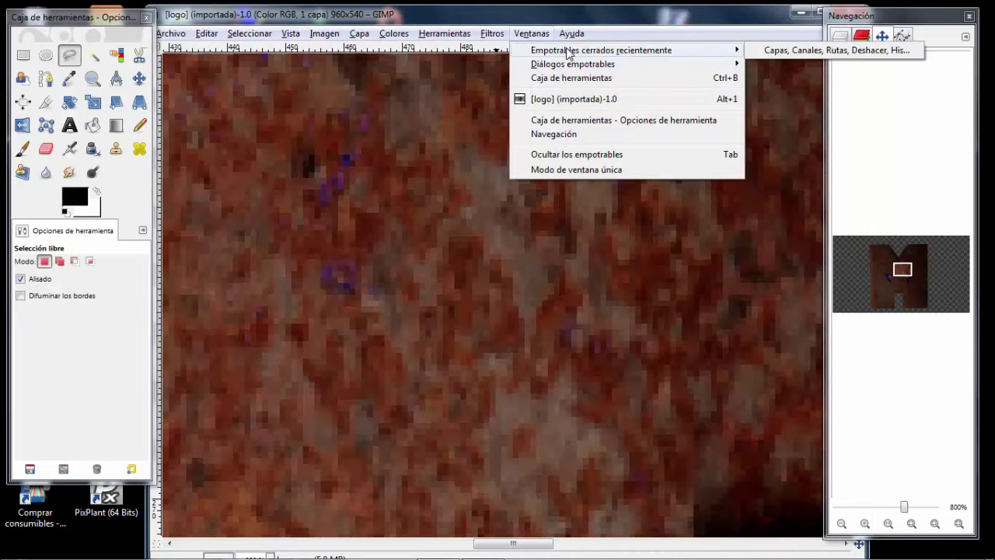
click(787, 49)
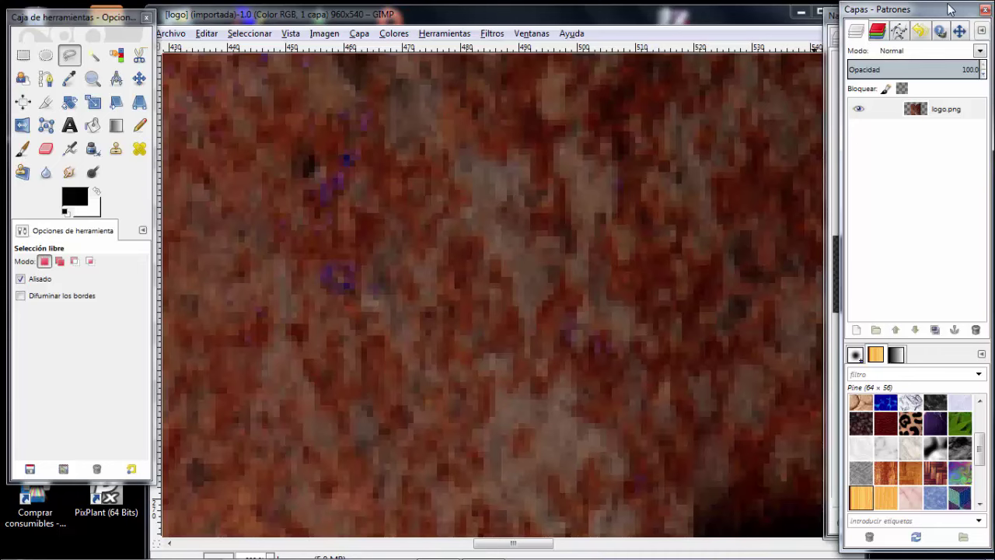
drag(950, 10, 719, 50)
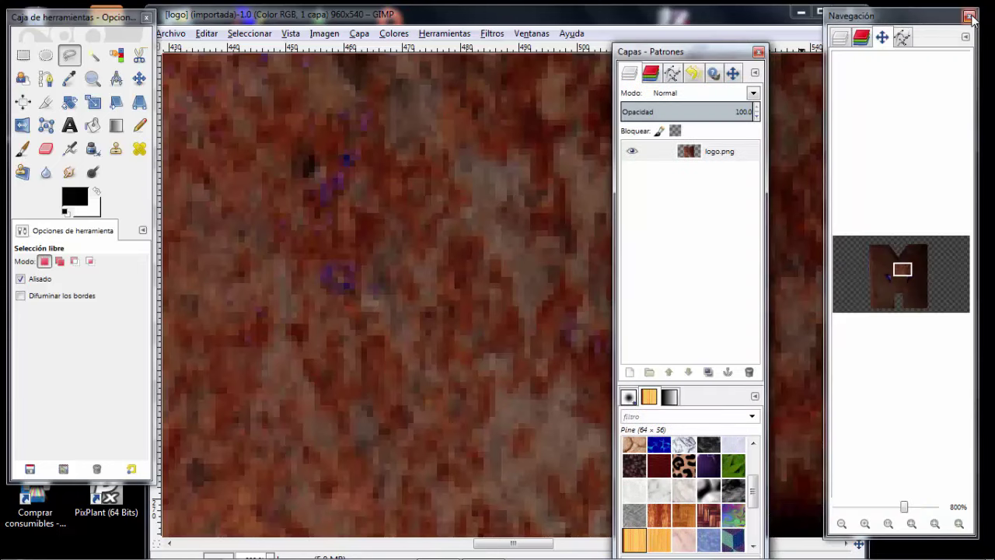
Close the Navegación dock, park the layers dock top right, and enable Modo de ventana única.
click(972, 15)
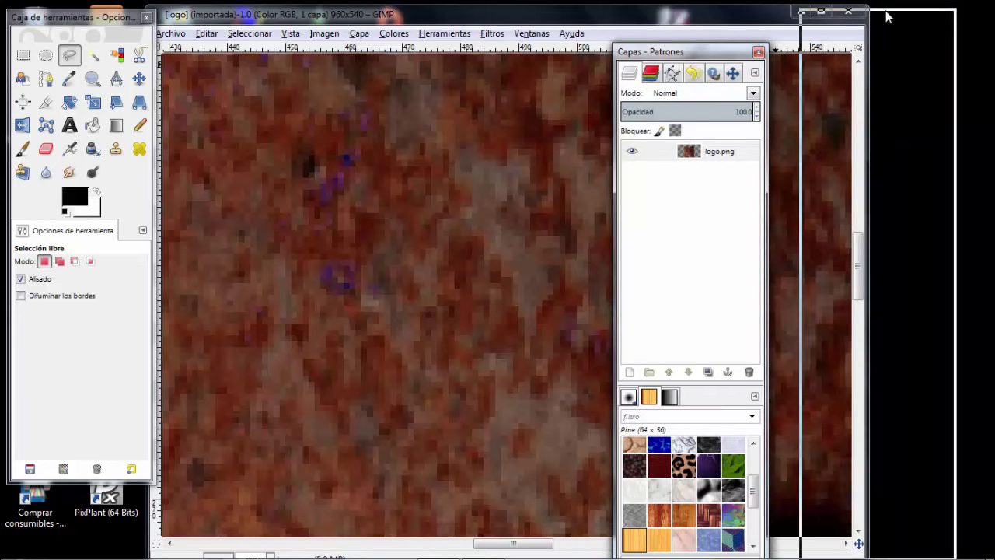
drag(699, 51, 899, 12)
click(519, 39)
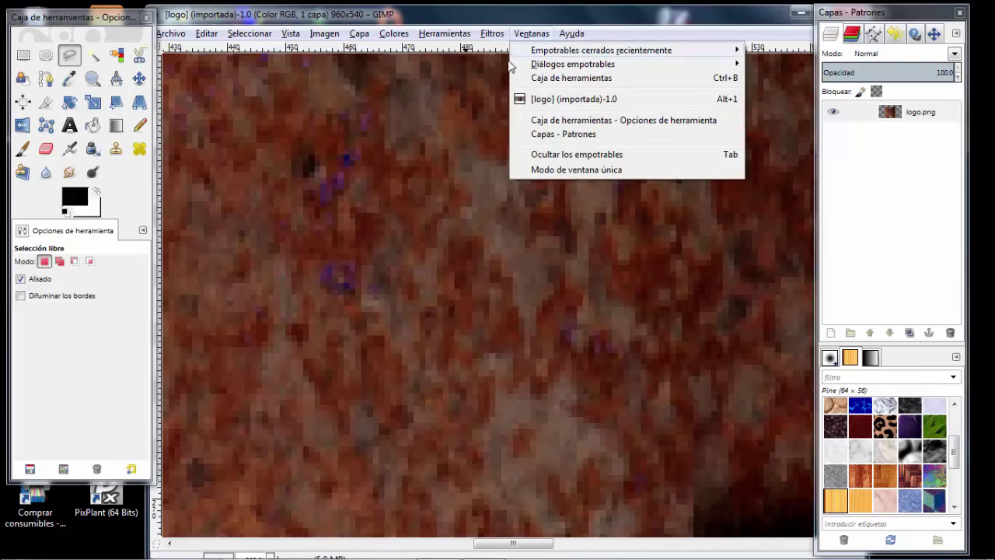
click(552, 170)
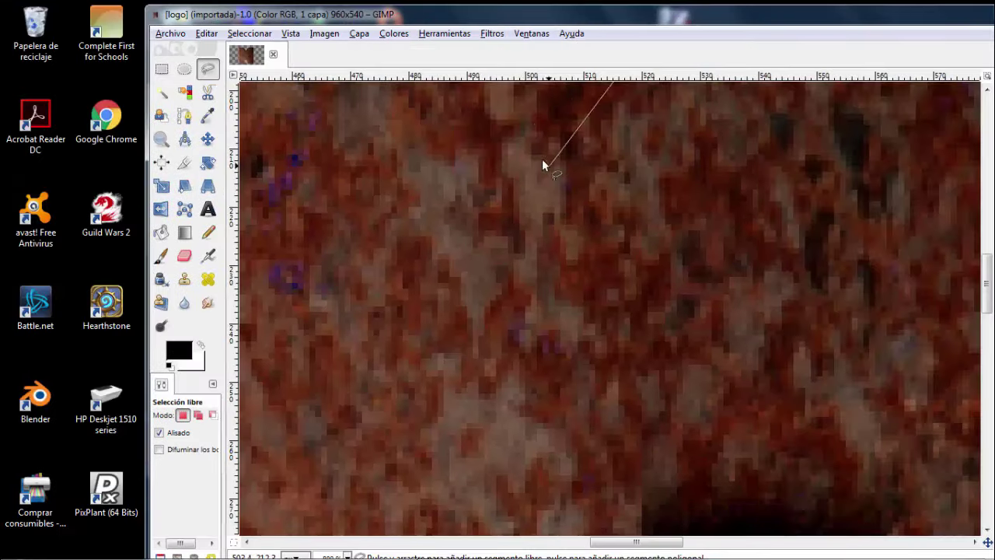
Maximize the GIMP window and widen the docked toolbox to five tool columns.
double_click(681, 19)
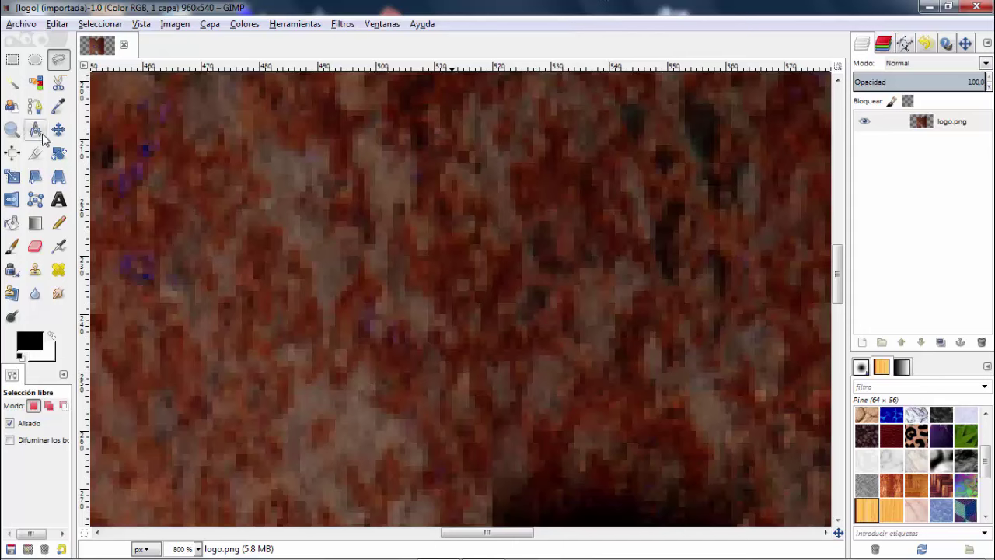
drag(76, 153, 123, 153)
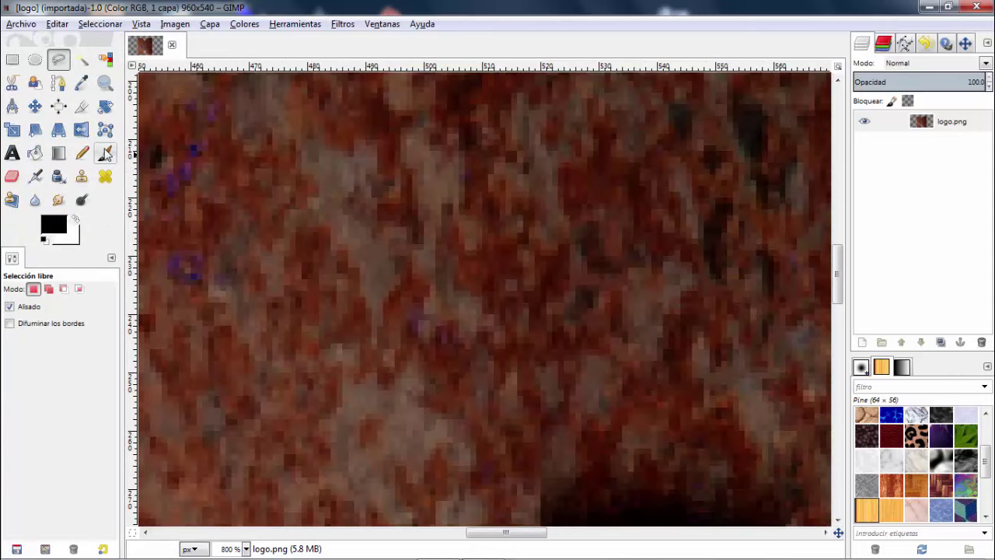